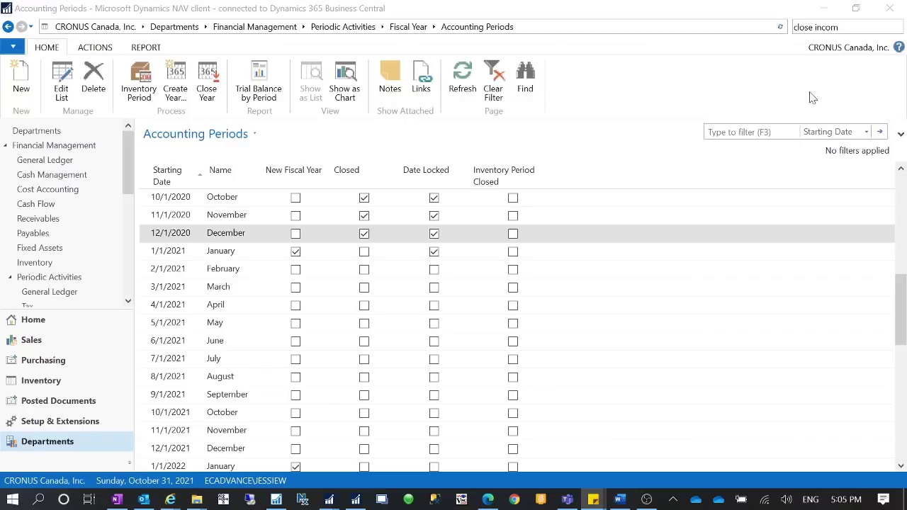
# Find and open the General Ledger Setup, view the allowed posting date range, and close it.
pyautogui.moveTo(804, 27); pyautogui.dragTo(839, 27)
pyautogui.hotkey('ctrl', 'a')
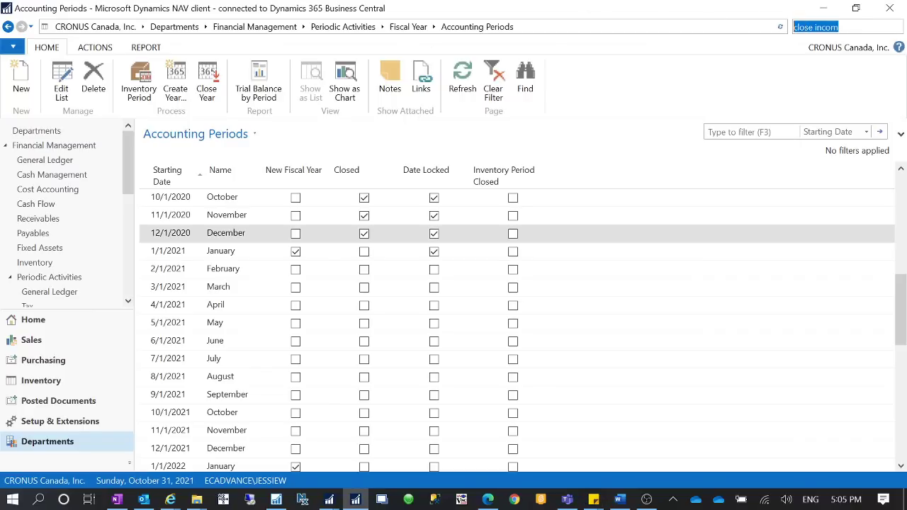
pyautogui.write('general ledger')
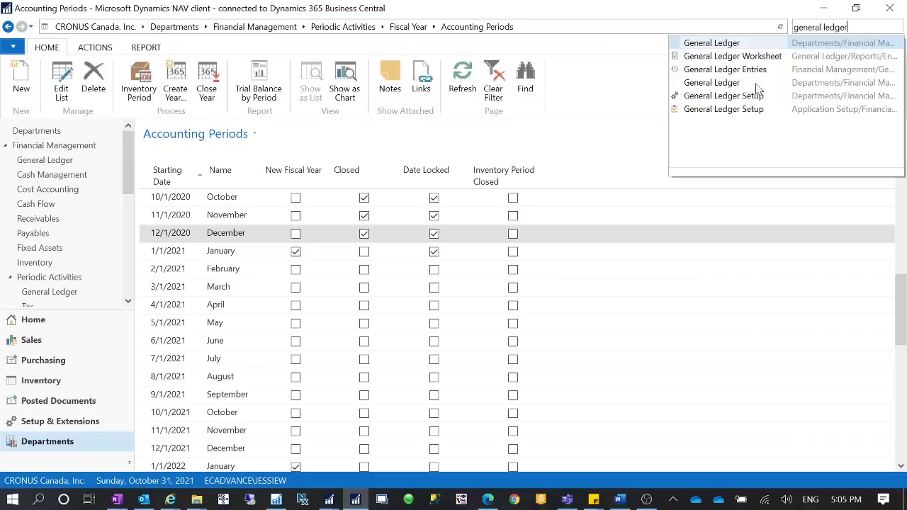
pyautogui.click(761, 97)
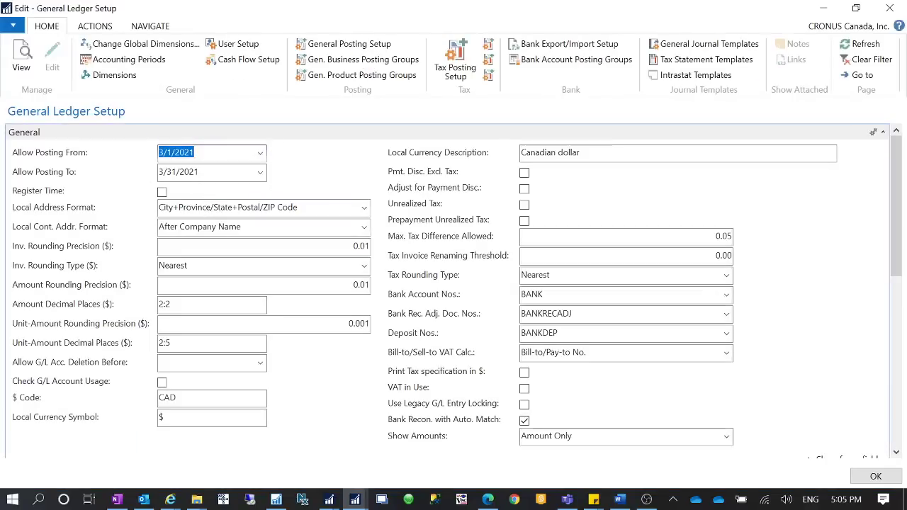
pyautogui.click(889, 8)
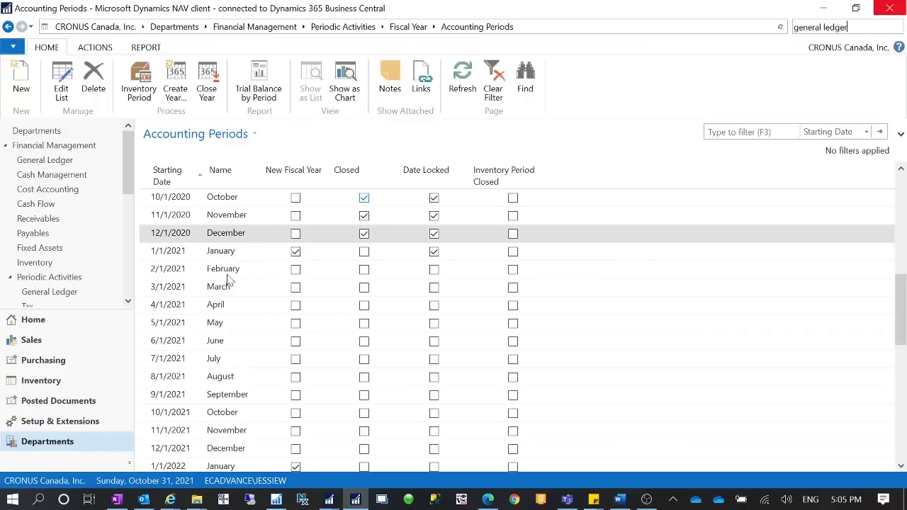
# Review the Closed and Date Locked marks of January 2021 and the 2020 accounting periods.
pyautogui.click(150, 254)
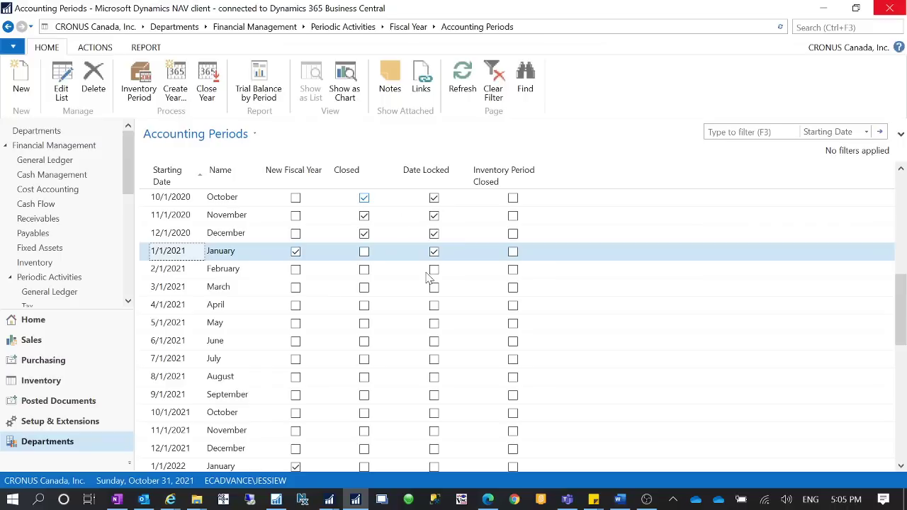
pyautogui.scroll(2, 330, 236)
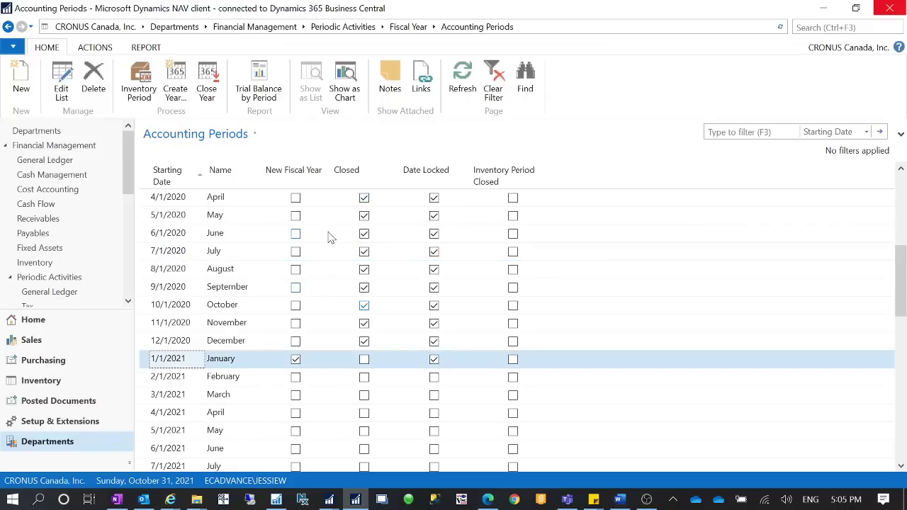
pyautogui.click(366, 200)
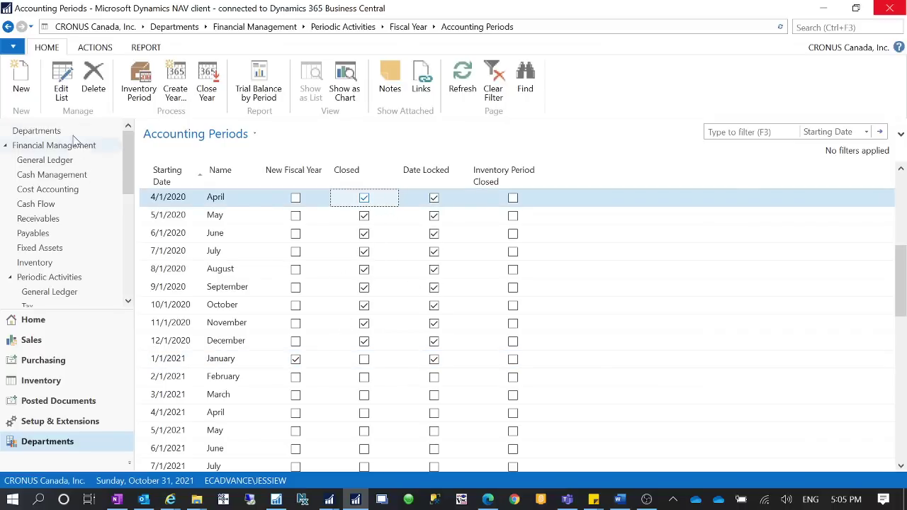
# Open the accounting periods for editing, try to change the Closed and Date Locked marks for October to December 2019, and exit.
pyautogui.click(62, 84)
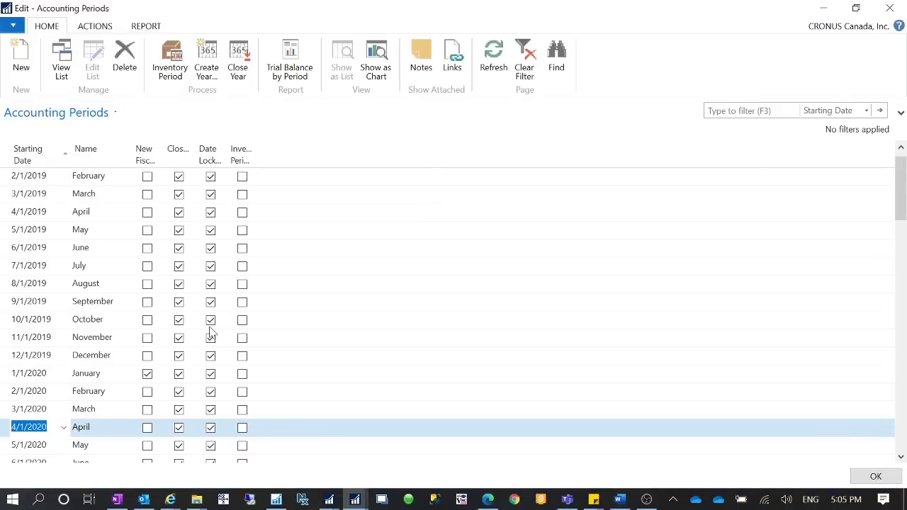
pyautogui.click(183, 326)
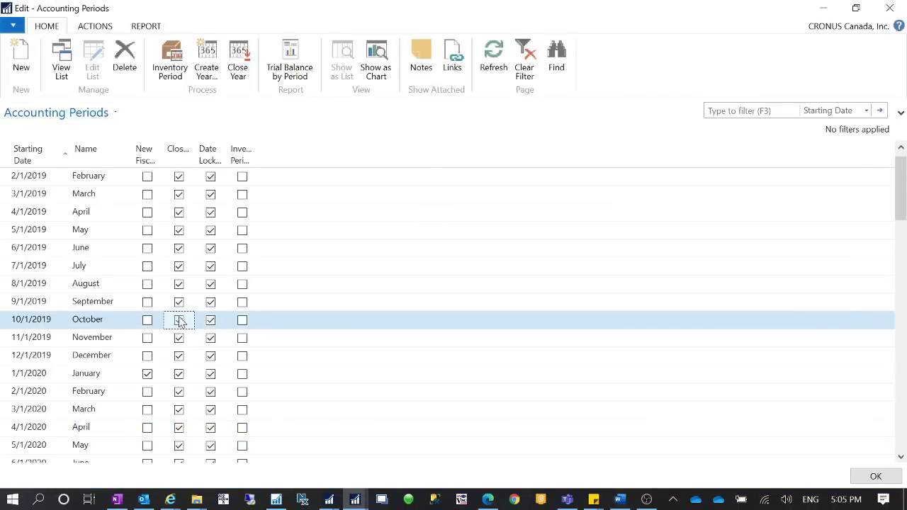
pyautogui.click(208, 324)
pyautogui.click(210, 343)
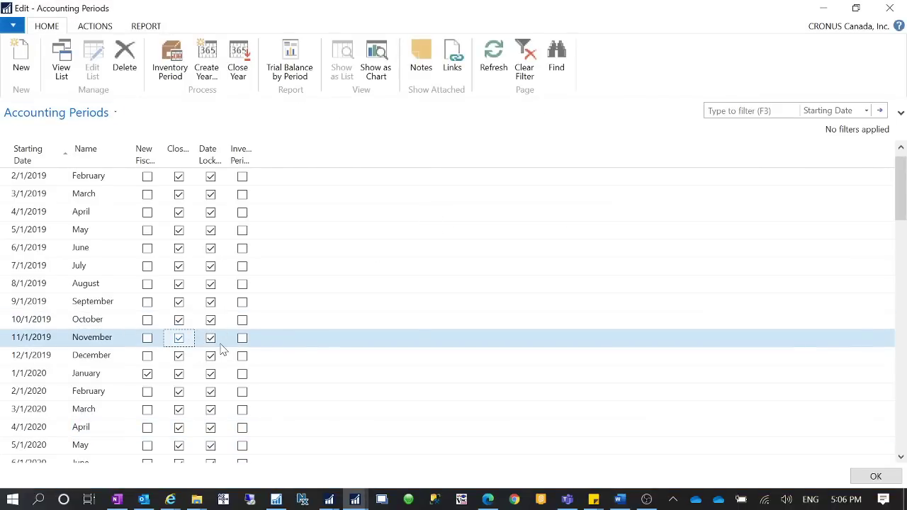
pyautogui.click(181, 345)
pyautogui.click(179, 357)
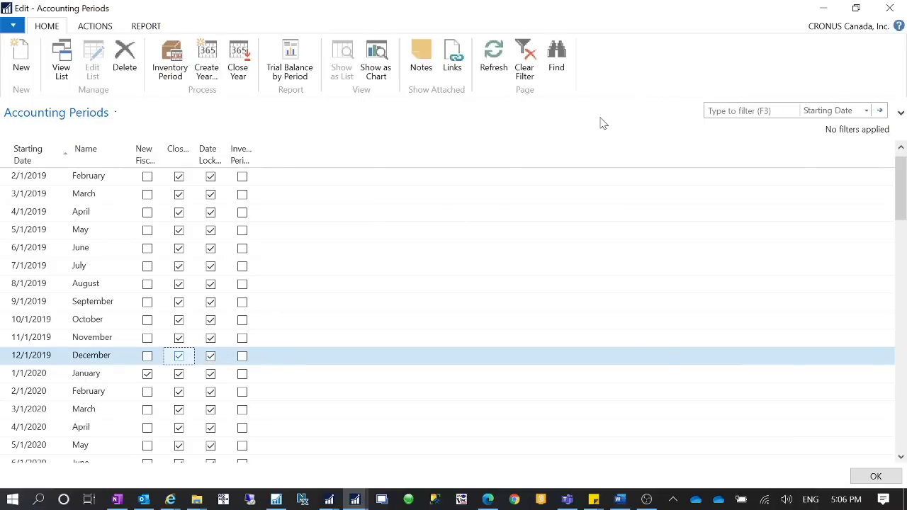
pyautogui.click(889, 7)
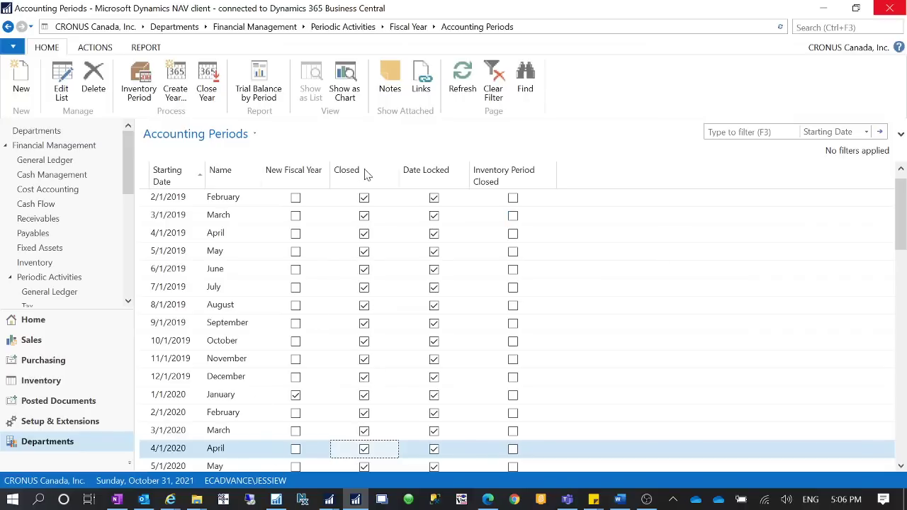
# Return to the General Ledger Setup to check the Allow Posting From and Allow Posting To fields, leaving them without edits.
pyautogui.hotkey('ctrl', 'F3')
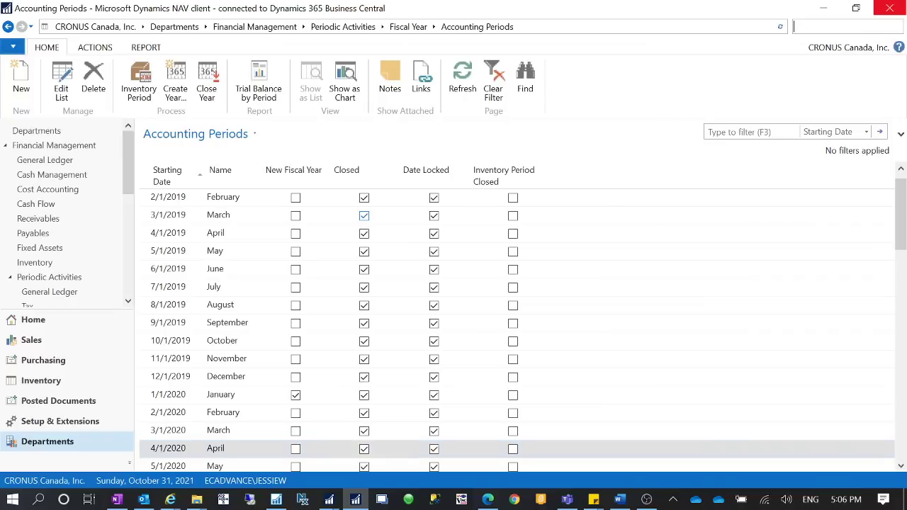
pyautogui.write('general ledger setup')
pyautogui.press('Return')
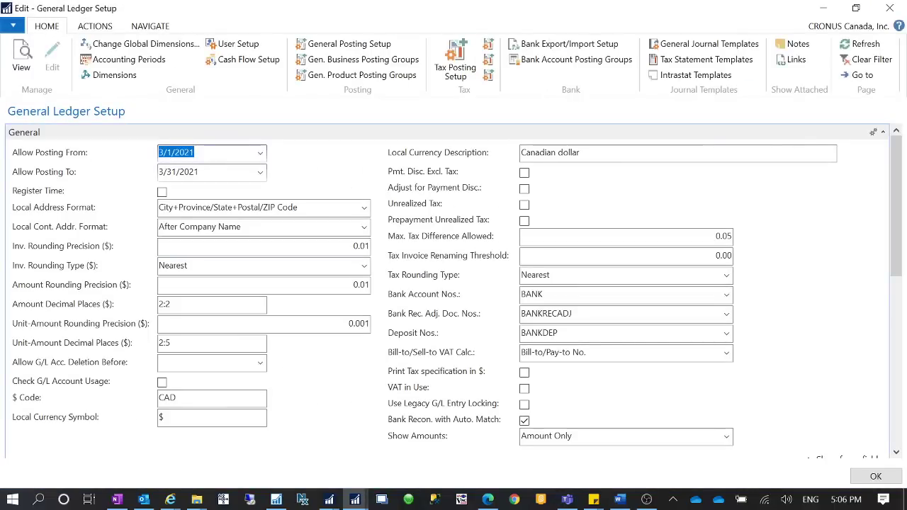
pyautogui.press('Tab')
pyautogui.press('Delete')
pyautogui.hotkey('ctrl', 'z')
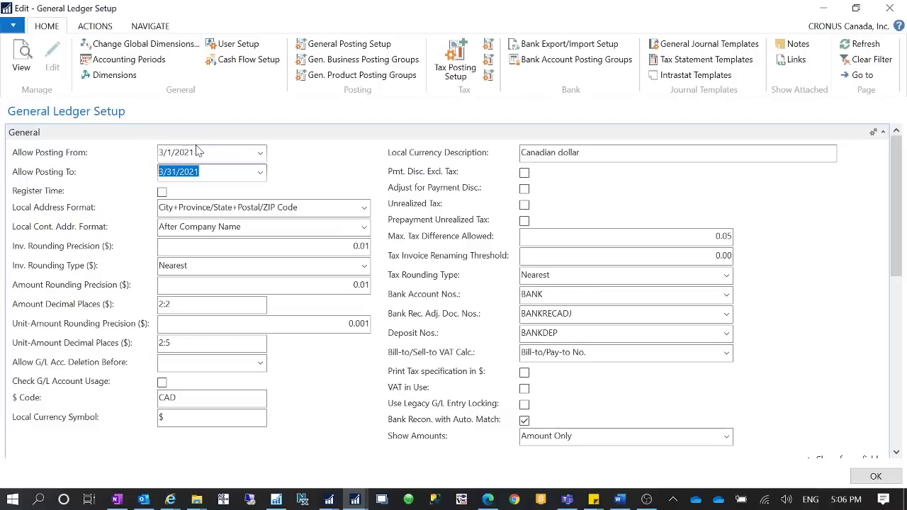
pyautogui.click(889, 8)
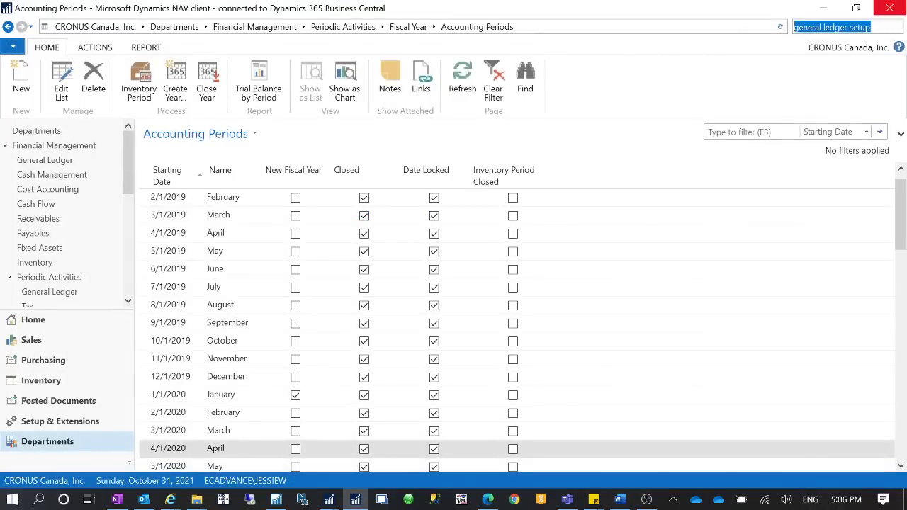
# Find the User Setup list, check the user-specific Allow Posting From date, and return to the accounting periods.
pyautogui.write('user setup')
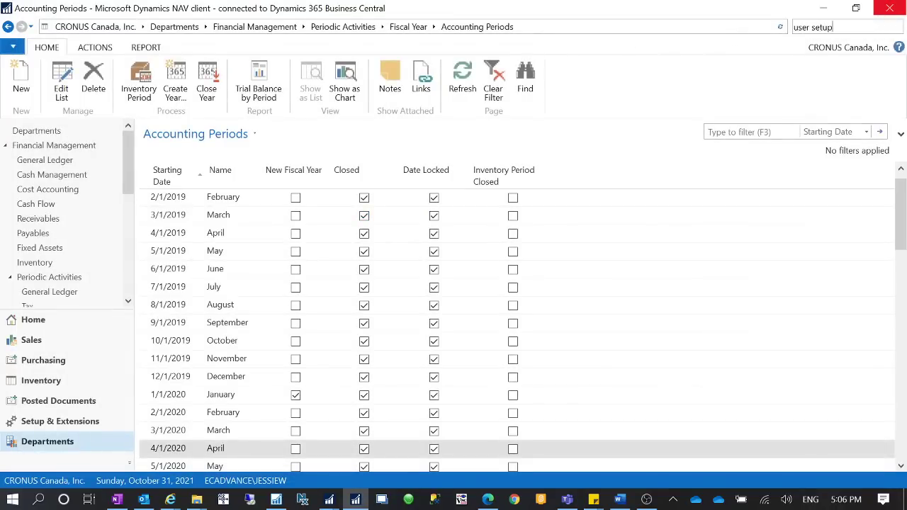
pyautogui.click(705, 44)
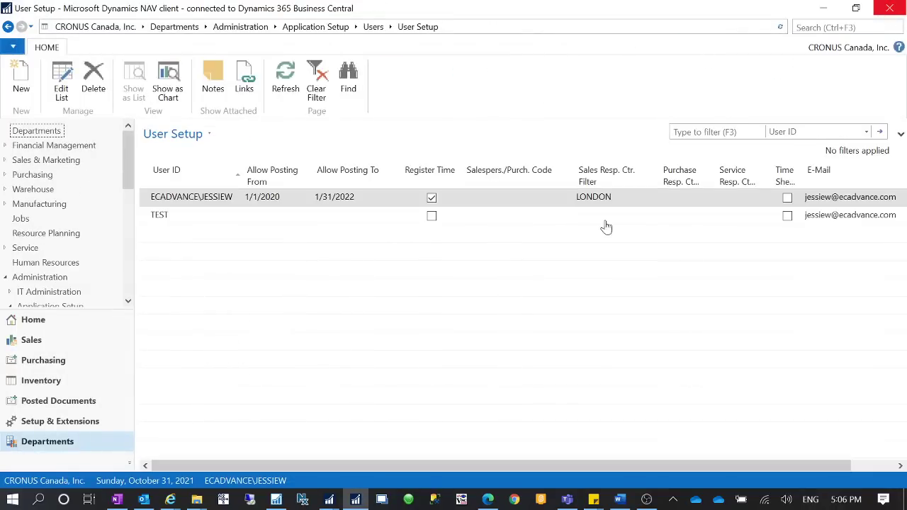
pyautogui.click(294, 205)
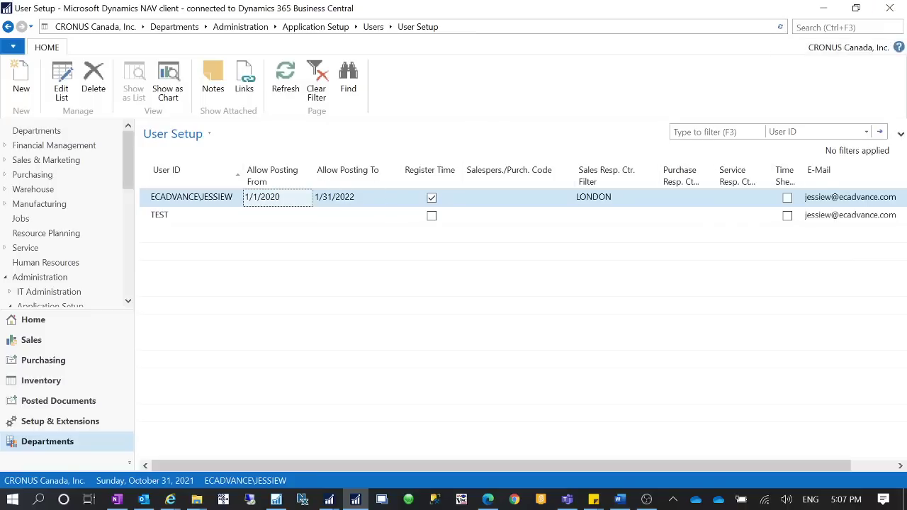
pyautogui.click(7, 26)
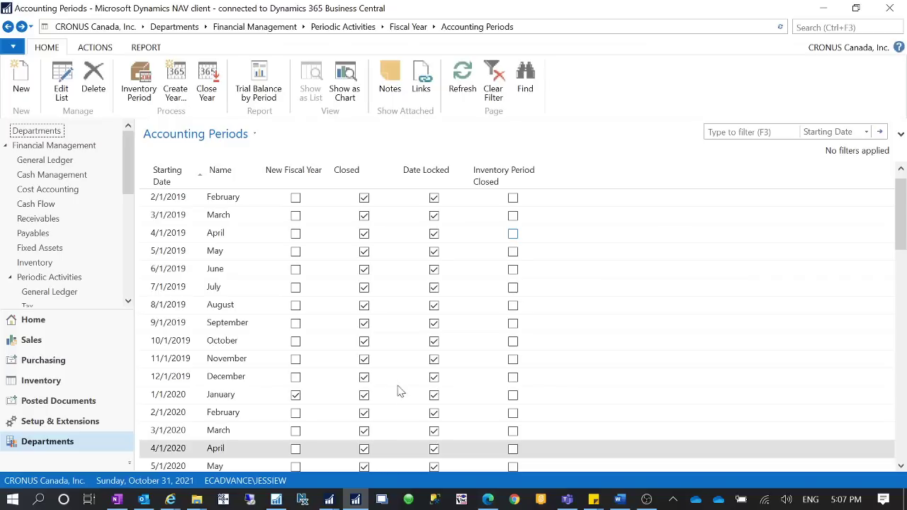
# Select the period starting 1/1/2021 and close the fiscal year from 01/01/21 to 12/31/21.
pyautogui.scroll(-3, 411, 401)
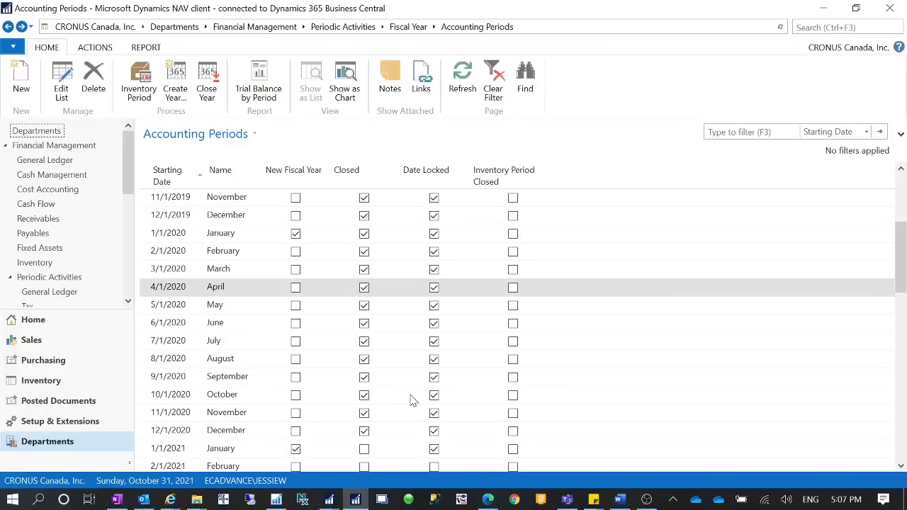
pyautogui.scroll(-4, 418, 398)
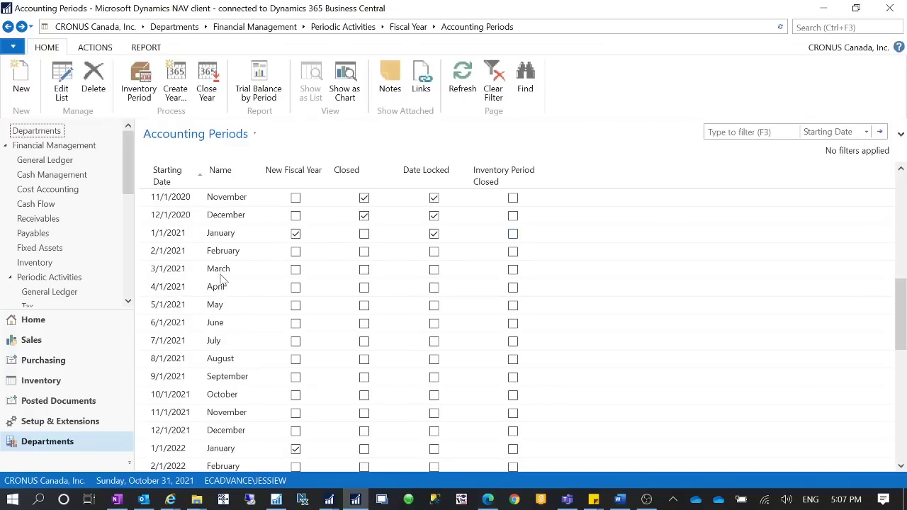
pyautogui.click(147, 252)
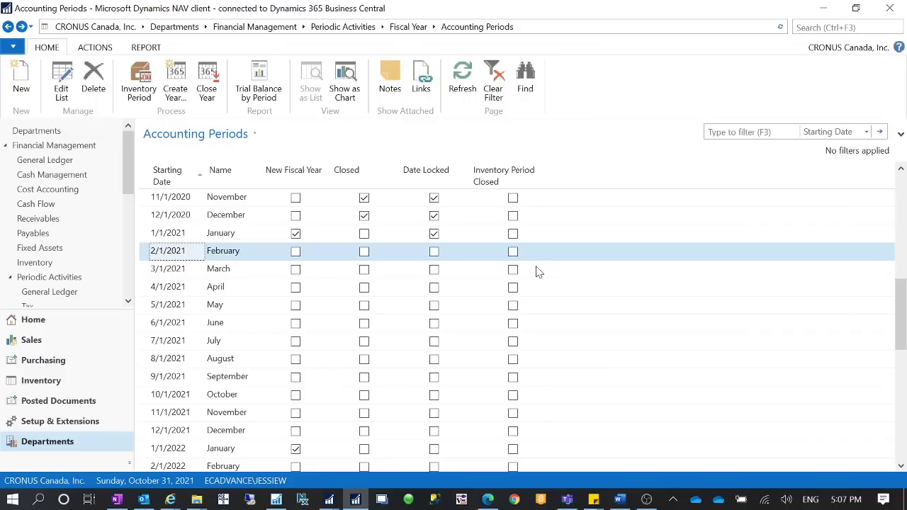
pyautogui.click(150, 235)
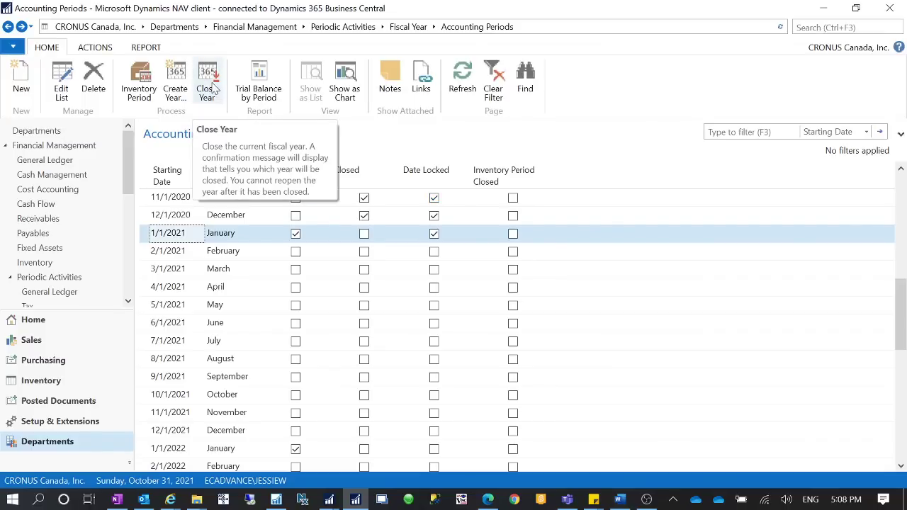
pyautogui.click(213, 85)
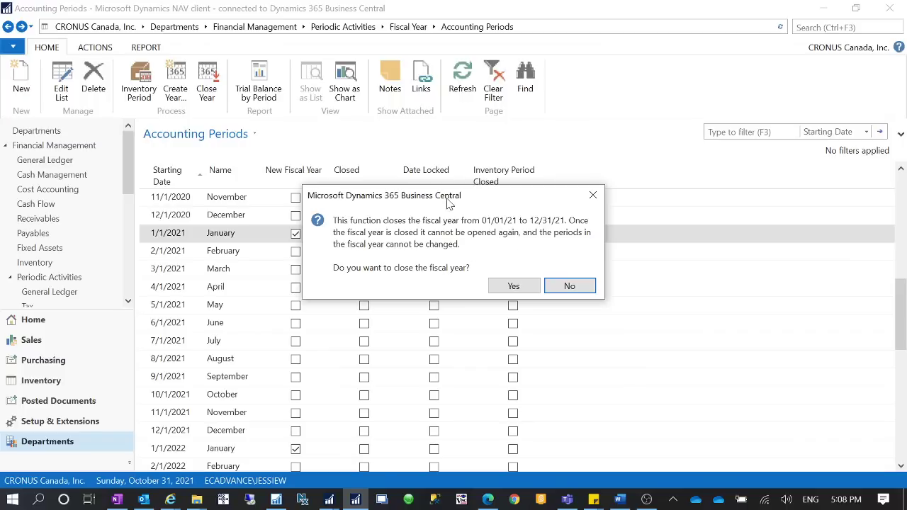
pyautogui.moveTo(449, 198); pyautogui.dragTo(647, 195)
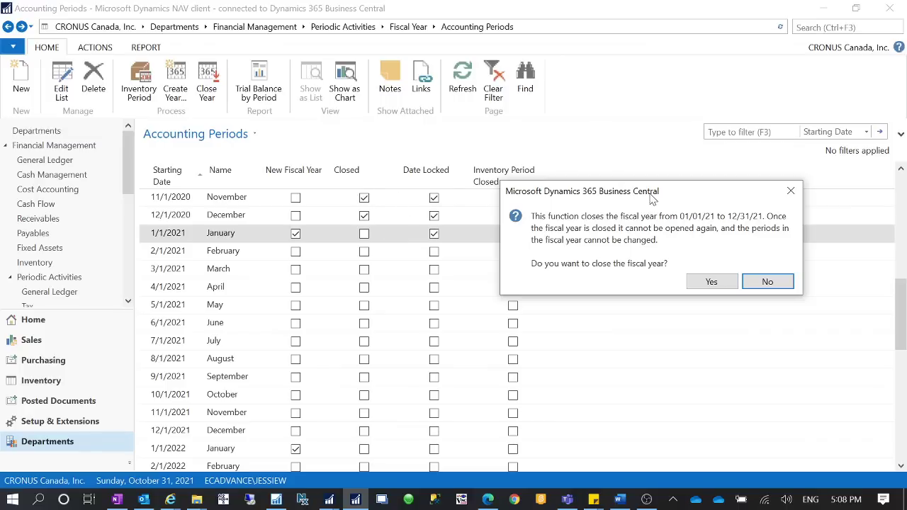
pyautogui.moveTo(650, 195); pyautogui.dragTo(491, 193)
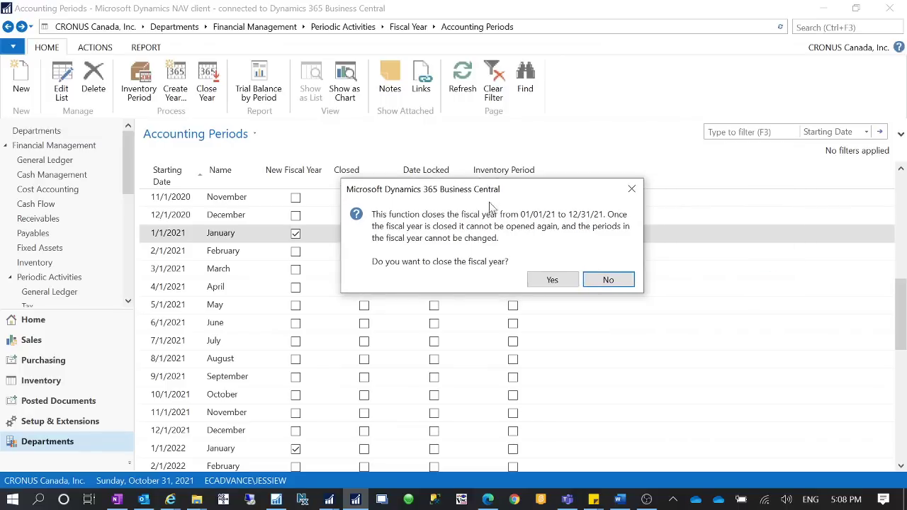
pyautogui.click(549, 282)
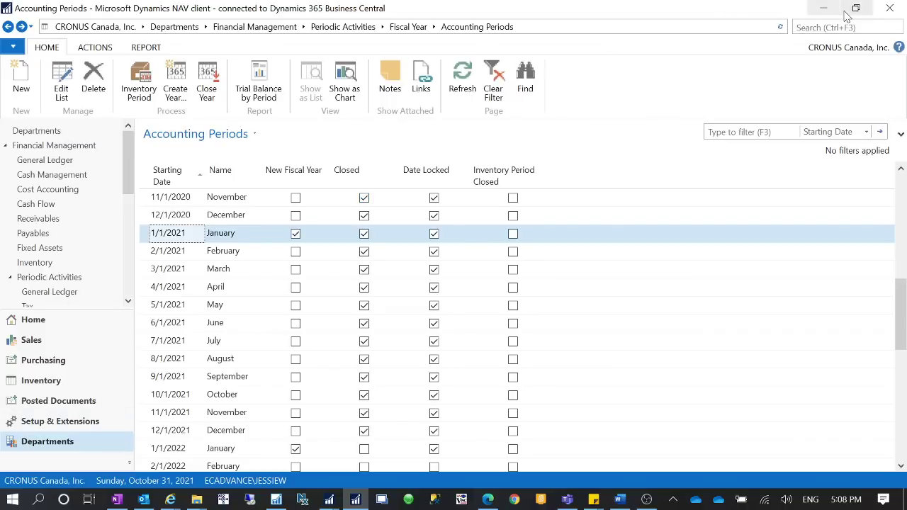
# Find and open the Close Income Statement batch job, and enlarge its window until all options fit.
pyautogui.click(826, 27)
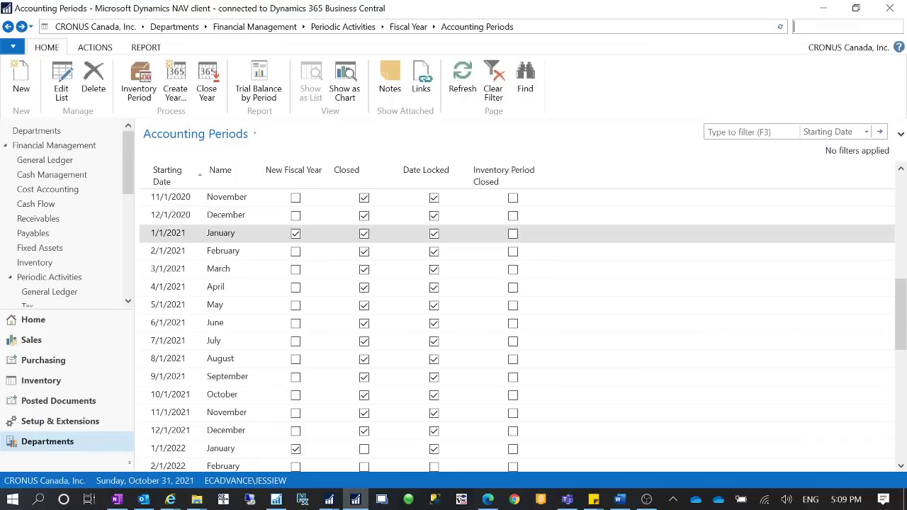
pyautogui.write('close in')
pyautogui.click(749, 51)
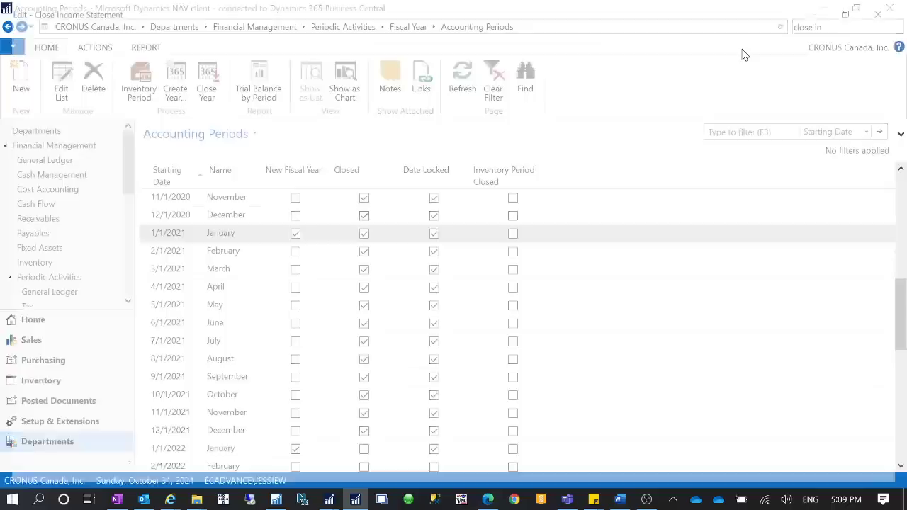
pyautogui.moveTo(330, 6); pyautogui.dragTo(363, 27)
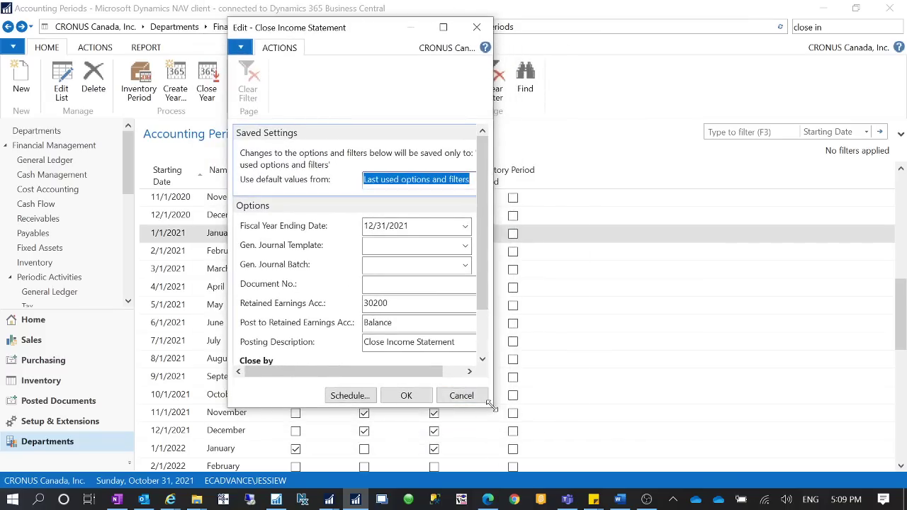
pyautogui.moveTo(492, 406); pyautogui.dragTo(770, 476)
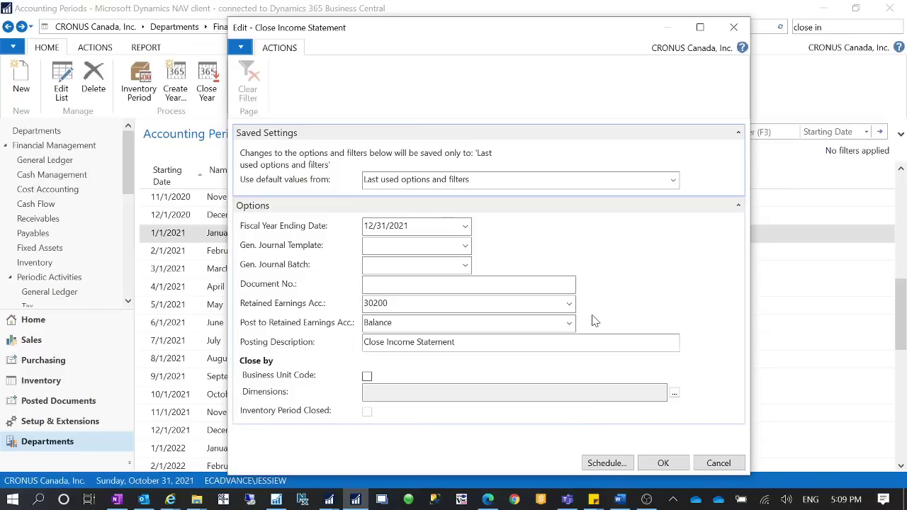
pyautogui.moveTo(494, 42); pyautogui.dragTo(496, 25)
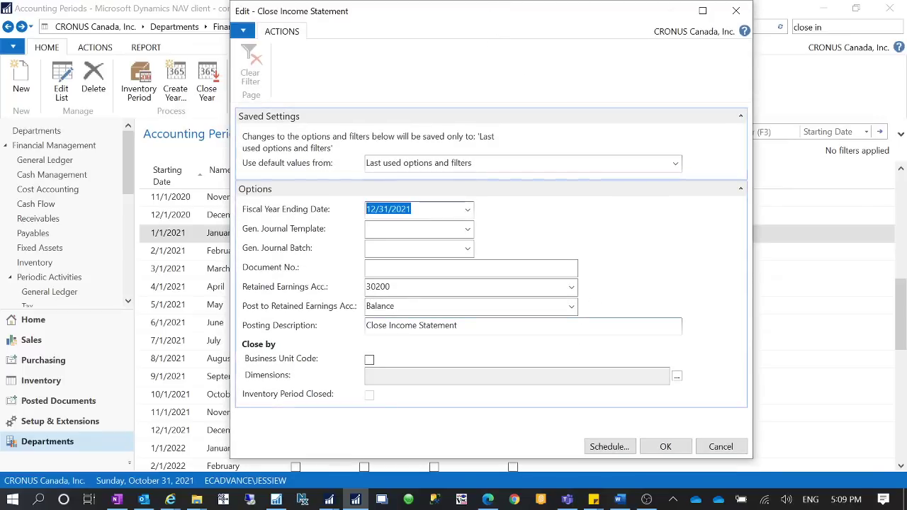
pyautogui.moveTo(414, 18); pyautogui.dragTo(483, 23)
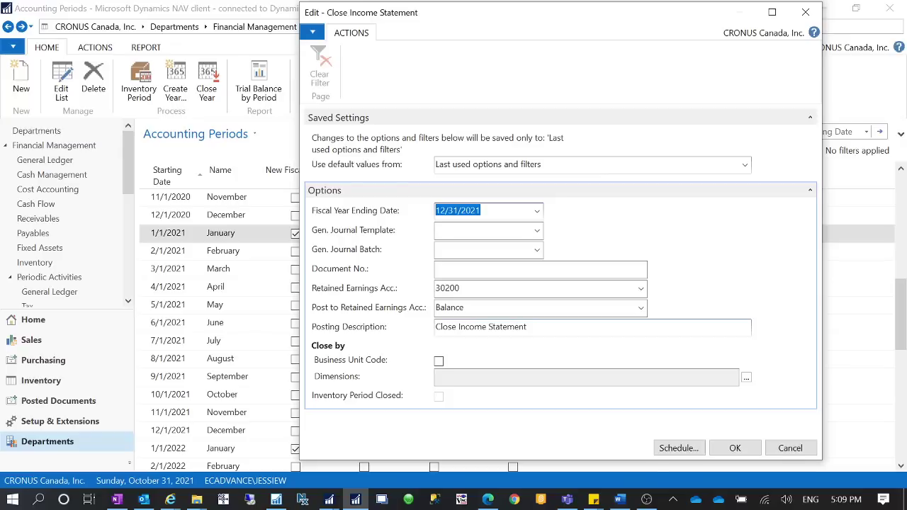
# Set the general journal template to GENERAL and the general journal batch to DEFAULT for the closing entries.
pyautogui.click(485, 231)
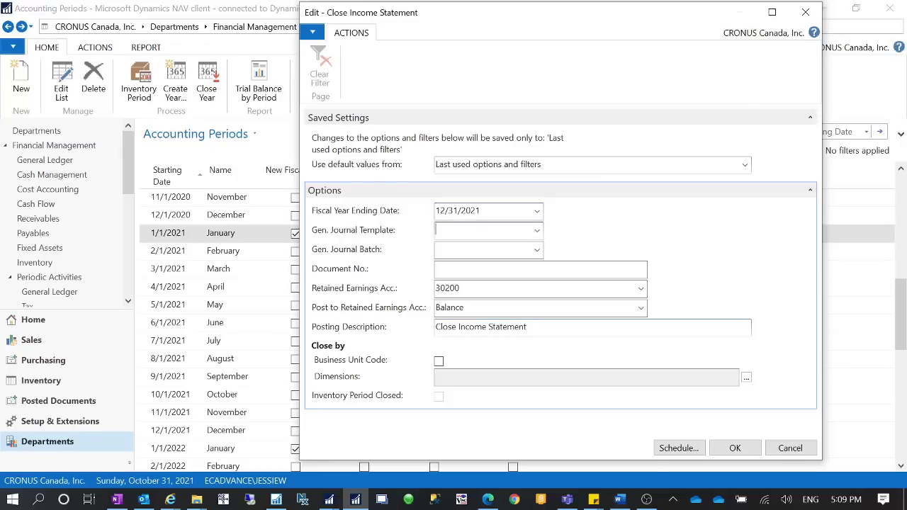
pyautogui.click(537, 232)
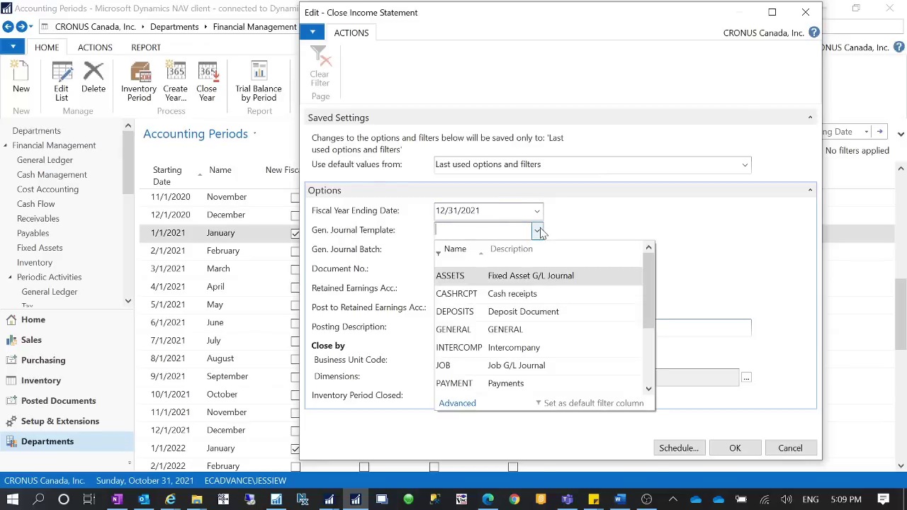
pyautogui.click(476, 331)
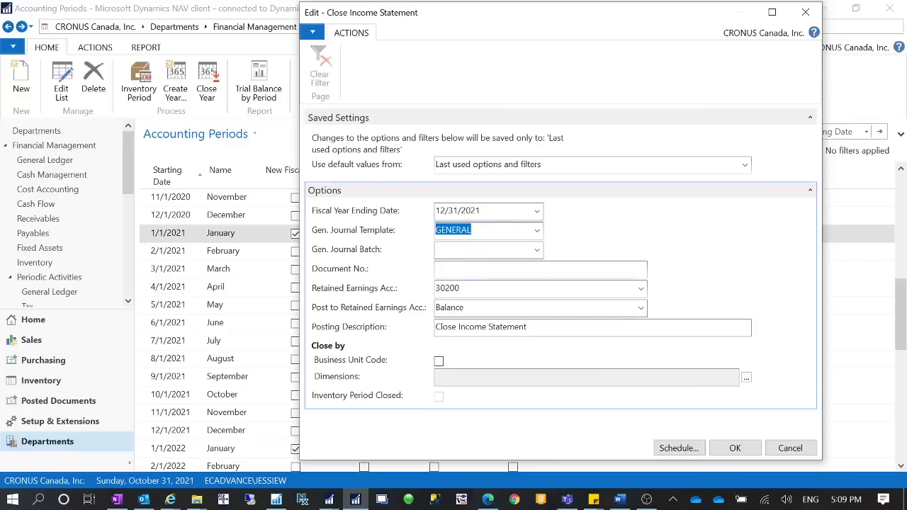
pyautogui.press('Tab')
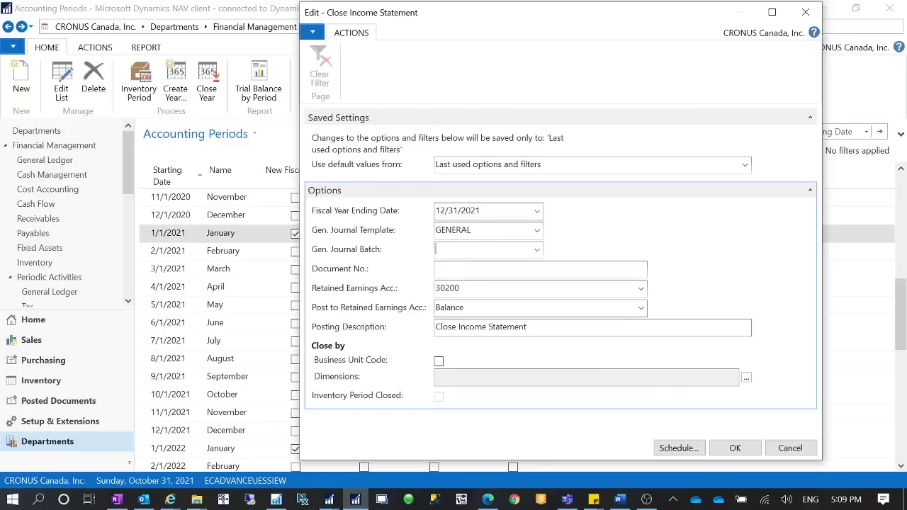
pyautogui.click(539, 251)
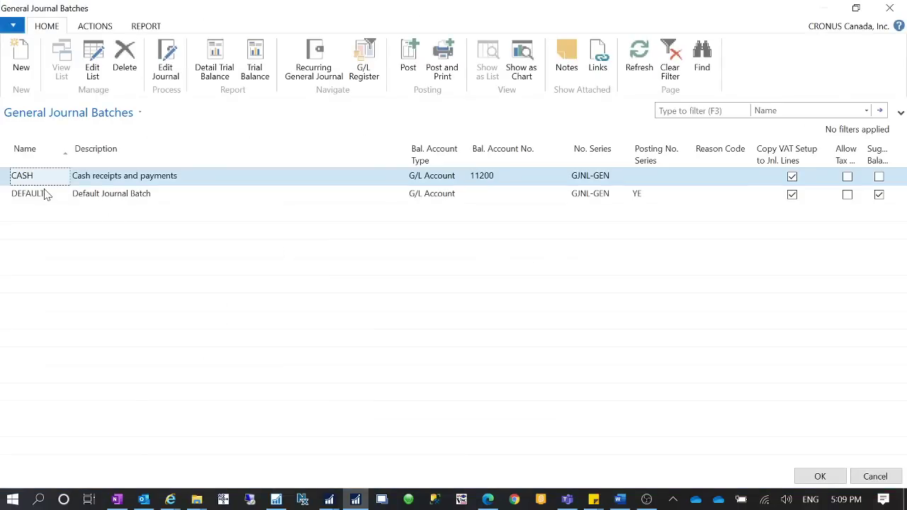
pyautogui.click(45, 194)
pyautogui.click(820, 477)
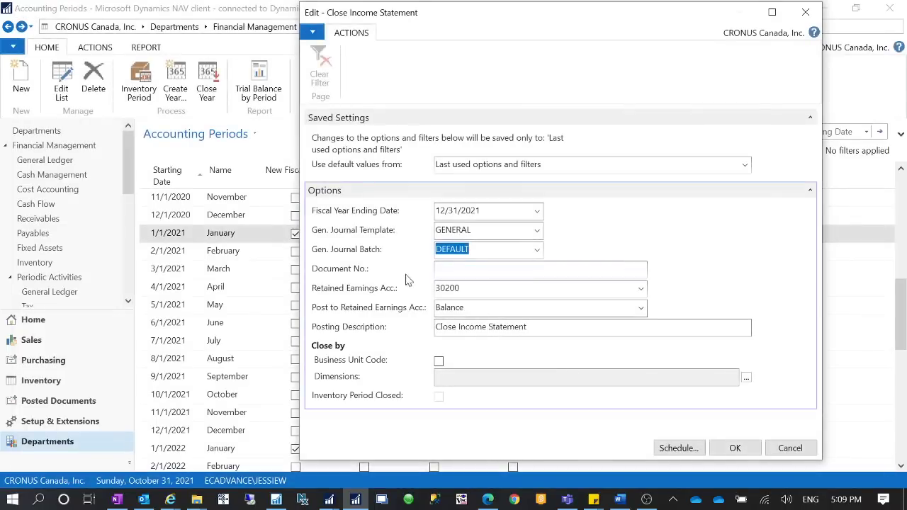
# Replace the suggested document number of the closing entries with YE2021.
pyautogui.press('Tab')
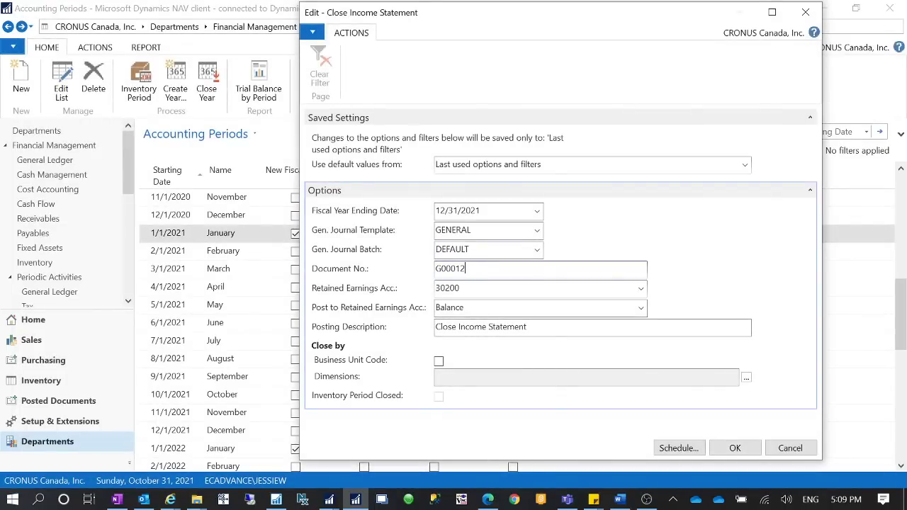
pyautogui.moveTo(468, 269); pyautogui.dragTo(335, 280)
pyautogui.write('YE2021')
pyautogui.press('Tab')
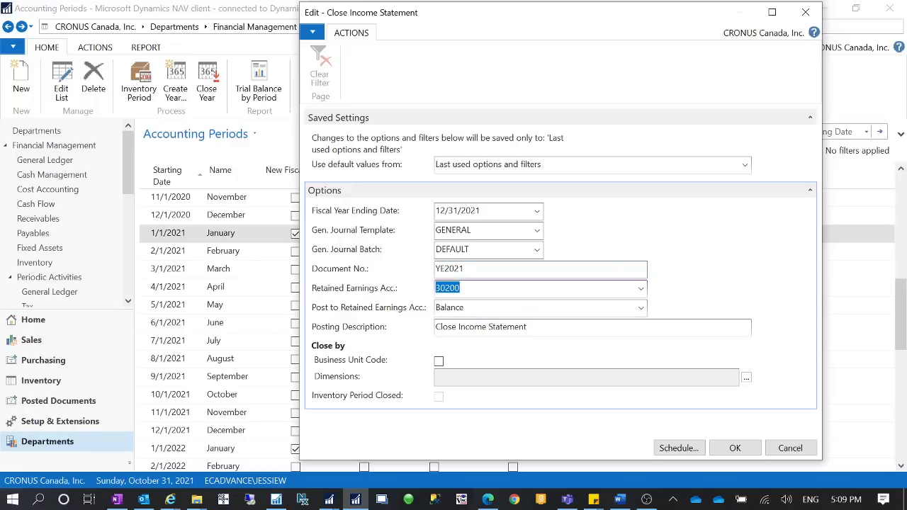
# Check the account choices for retained earnings, keep 30200 with posting by Balance, and run the Close Income Statement batch job.
pyautogui.click(640, 288)
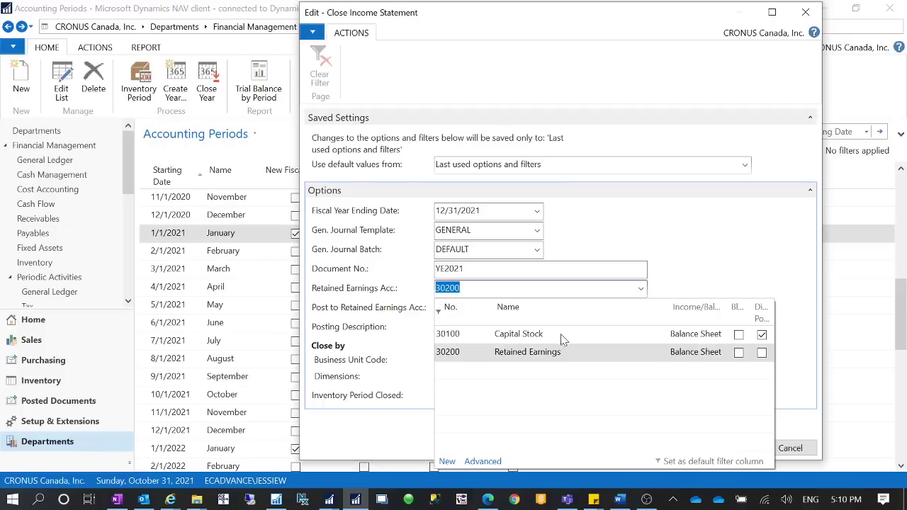
pyautogui.click(702, 270)
pyautogui.press('Tab')
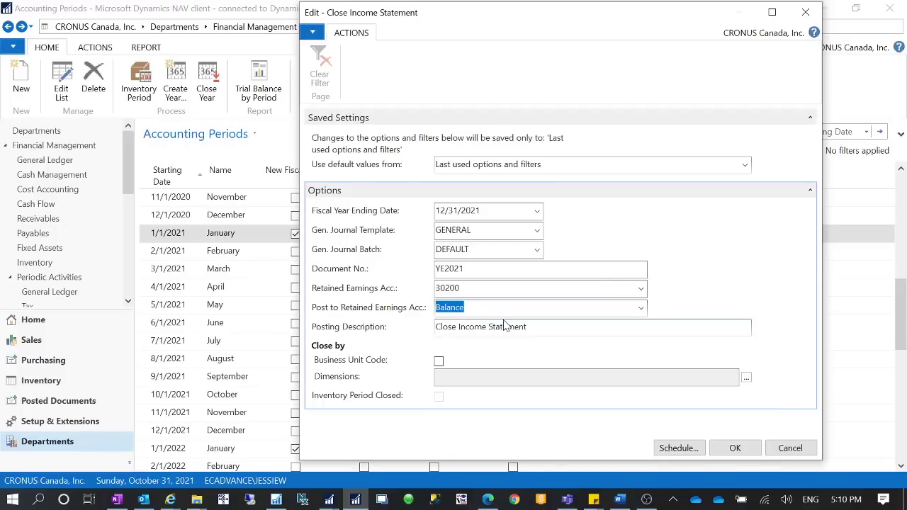
pyautogui.press('Tab')
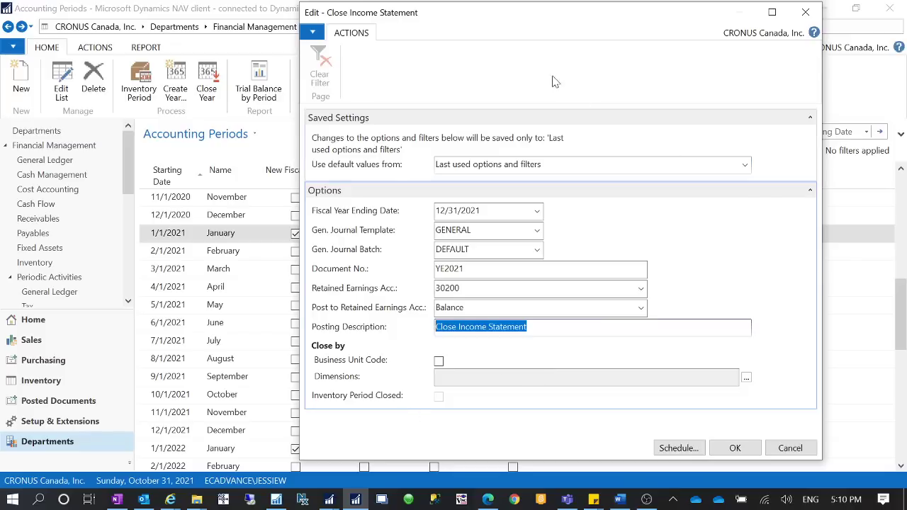
pyautogui.moveTo(557, 17); pyautogui.dragTo(532, 23)
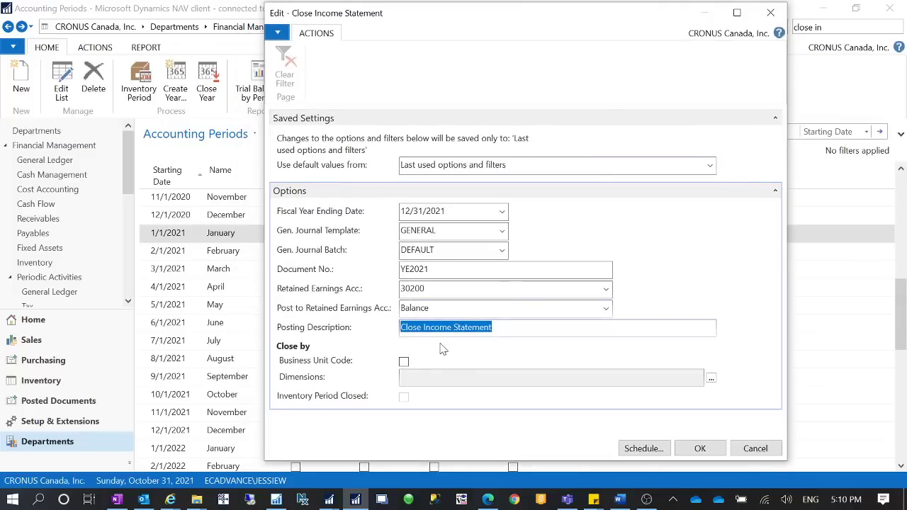
pyautogui.click(699, 449)
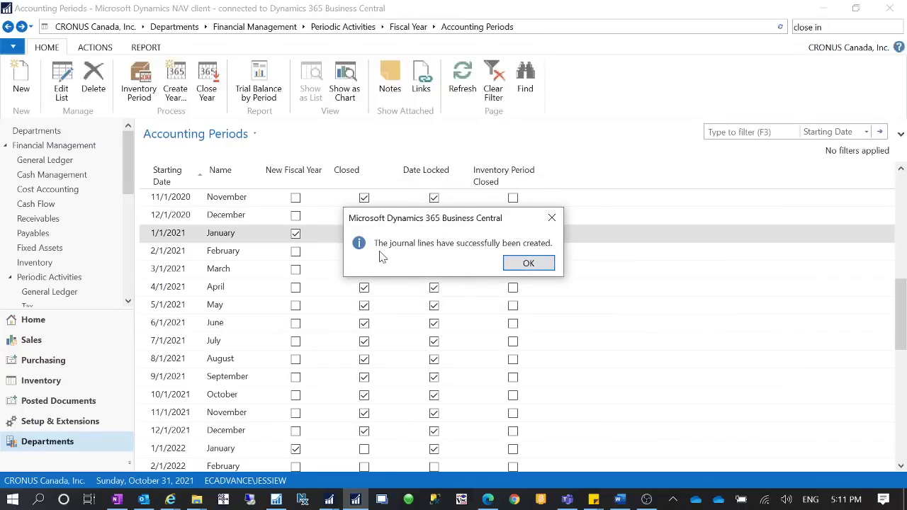
pyautogui.click(524, 265)
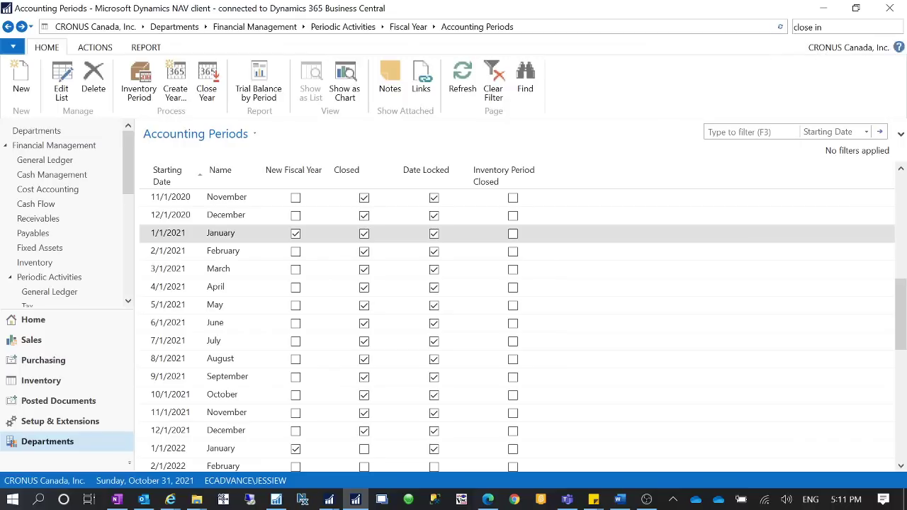
# Find the General Journals and open them with the GENERAL template.
pyautogui.click(822, 27)
pyautogui.write('generaljour')
pyautogui.press('BackSpace')
pyautogui.press('BackSpace')
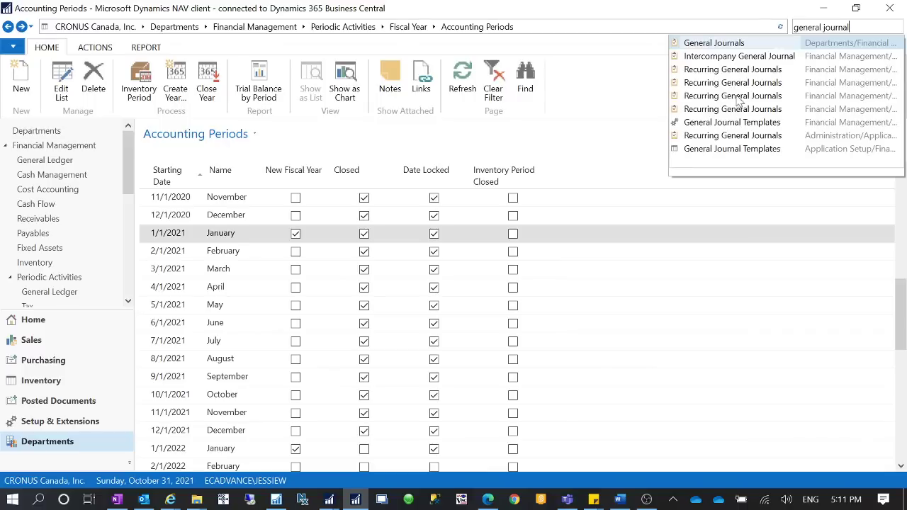
pyautogui.click(717, 45)
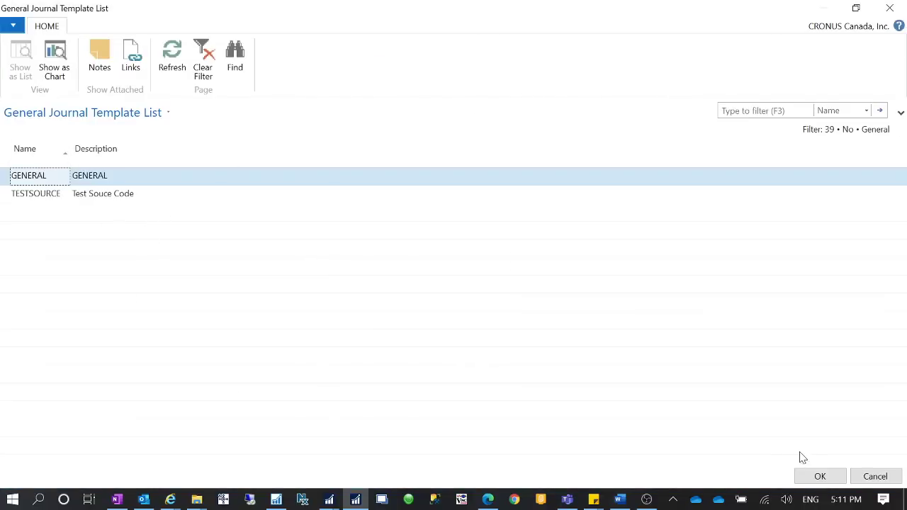
pyautogui.click(812, 479)
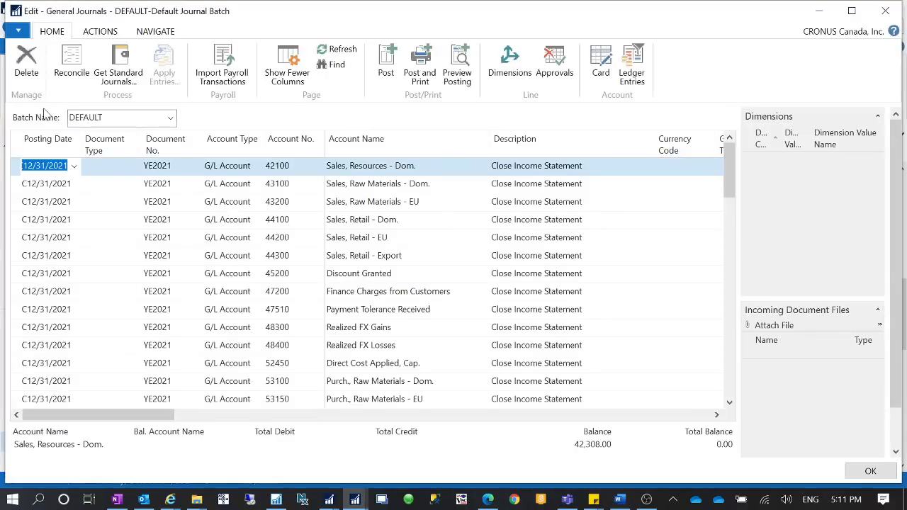
# Review the YE2021 closing lines in the DEFAULT batch and widen the Posting Date column to show the full dates.
pyautogui.hotkey('shift', 'Tab')
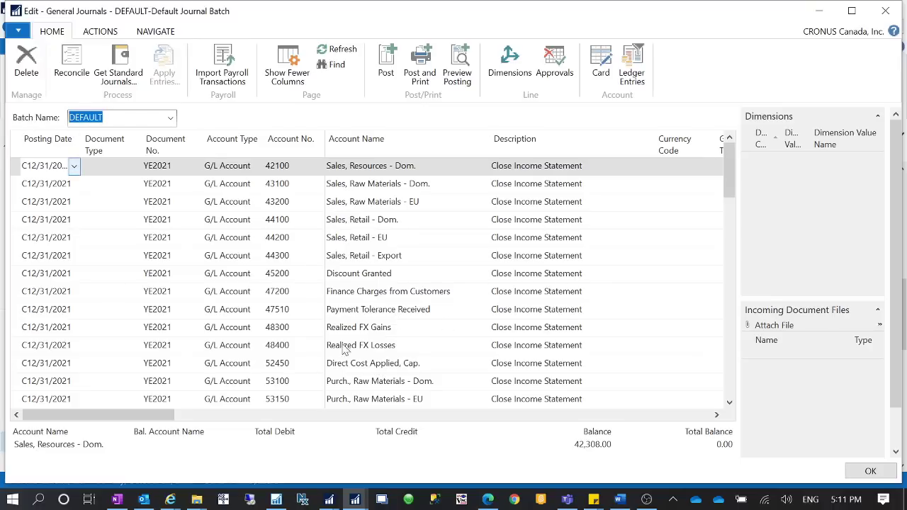
pyautogui.scroll(-5, 314, 348)
pyautogui.scroll(5, 307, 348)
pyautogui.click(79, 165)
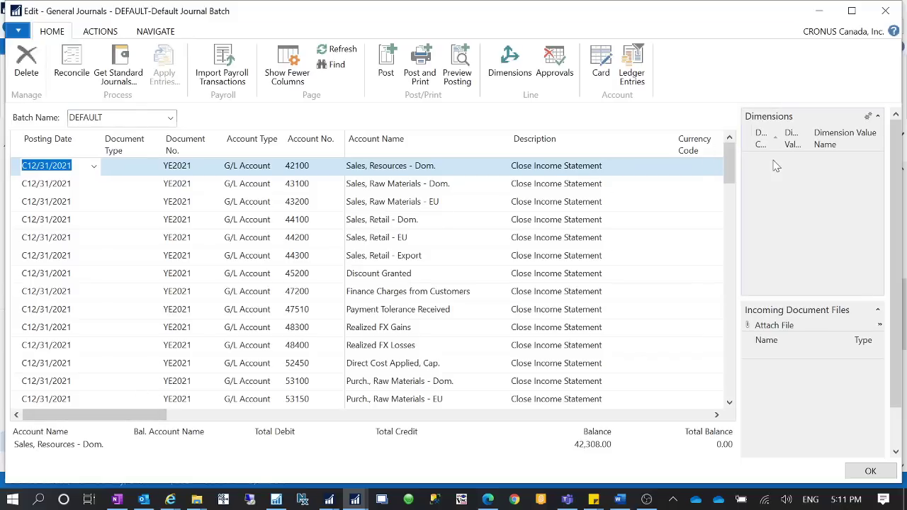
pyautogui.moveTo(731, 162)
pyautogui.mouseDown()
pyautogui.moveTo(717, 374)
pyautogui.moveTo(724, 172)
pyautogui.mouseUp()
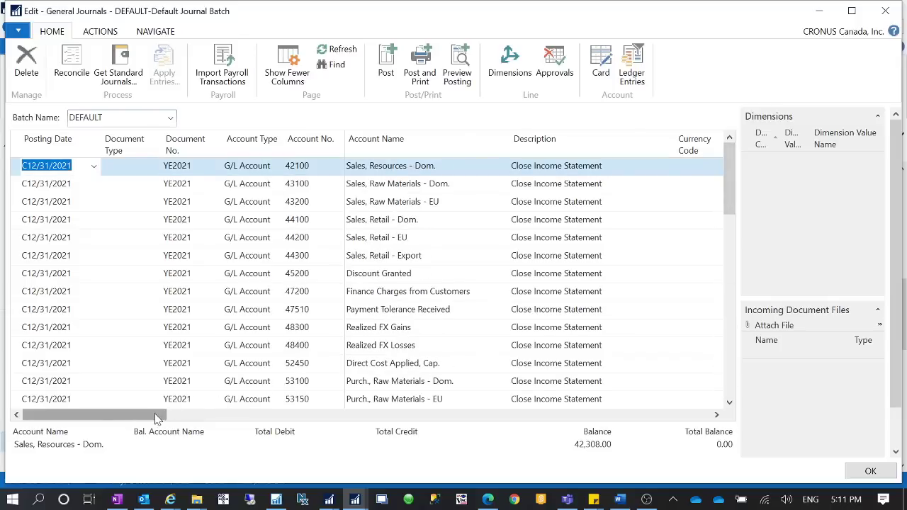
pyautogui.moveTo(170, 416)
pyautogui.mouseDown()
pyautogui.moveTo(682, 423)
pyautogui.moveTo(159, 418)
pyautogui.mouseUp()
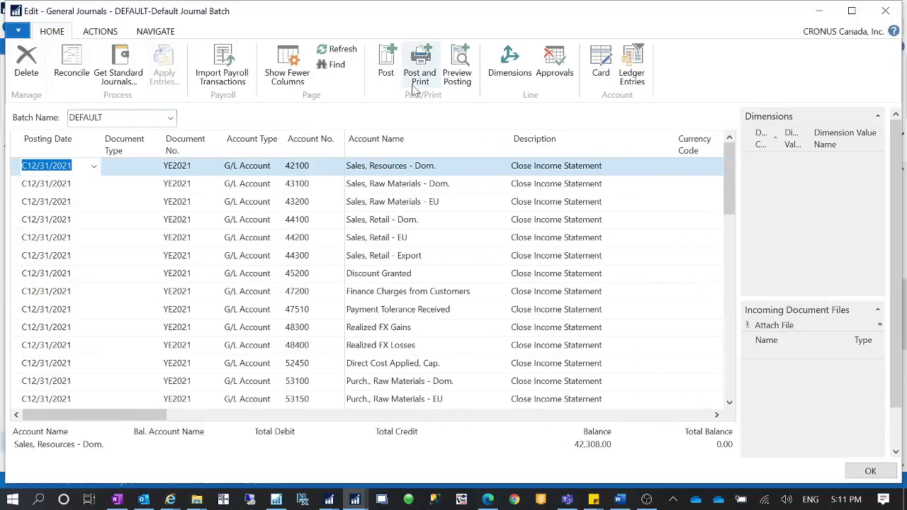
# Post the closing lines of the DEFAULT batch, accepting the posting date after the current calendar date, and close the journal.
pyautogui.click(387, 71)
pyautogui.click(455, 265)
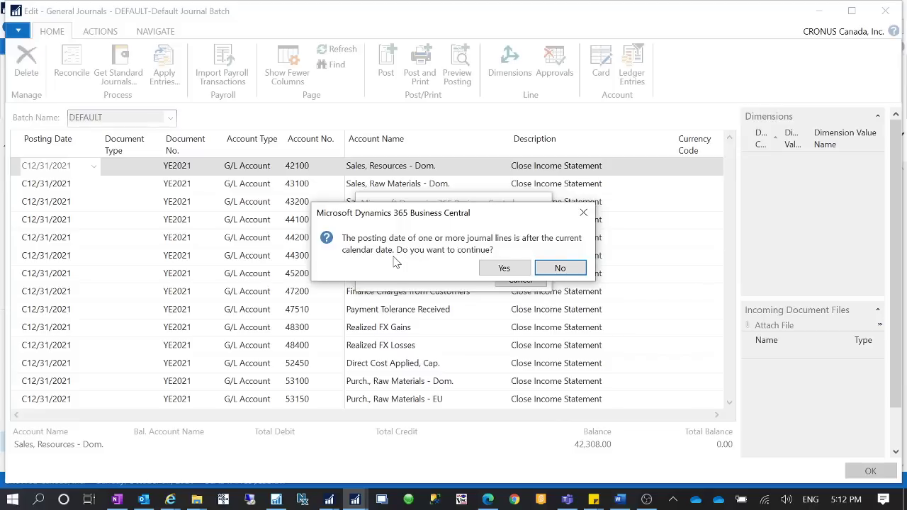
pyautogui.click(503, 270)
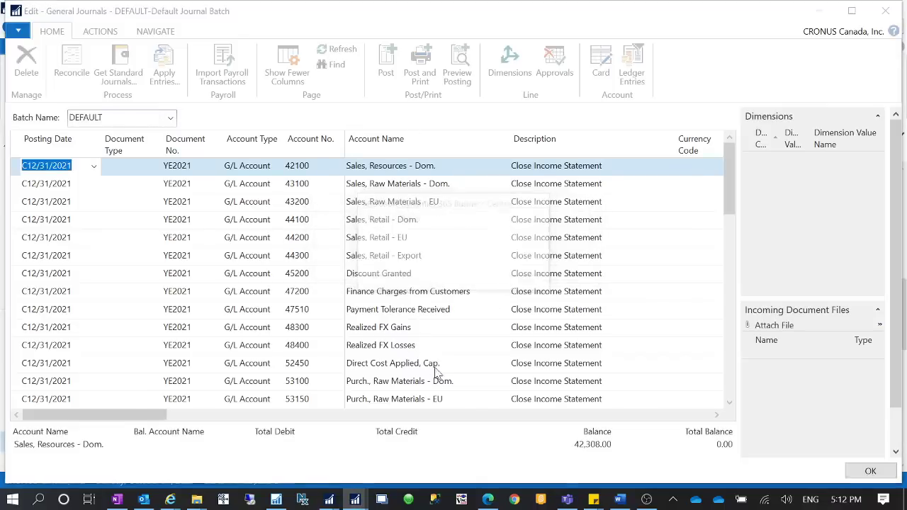
pyautogui.click(515, 264)
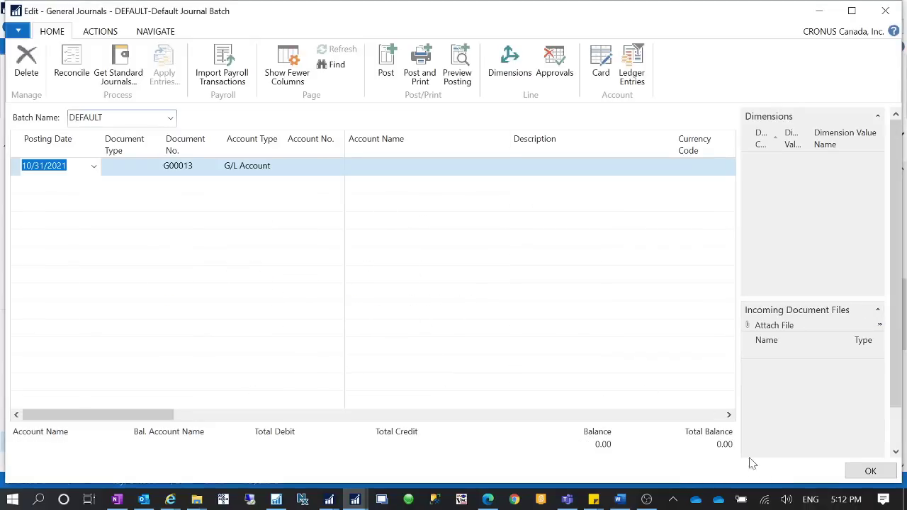
pyautogui.click(866, 471)
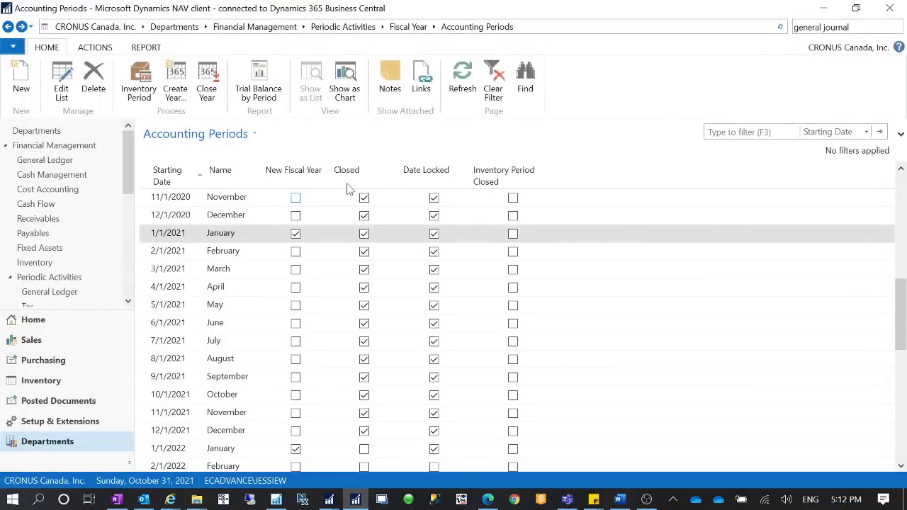
# Find and open the G/L Registers list under the Payables history.
pyautogui.click(846, 27)
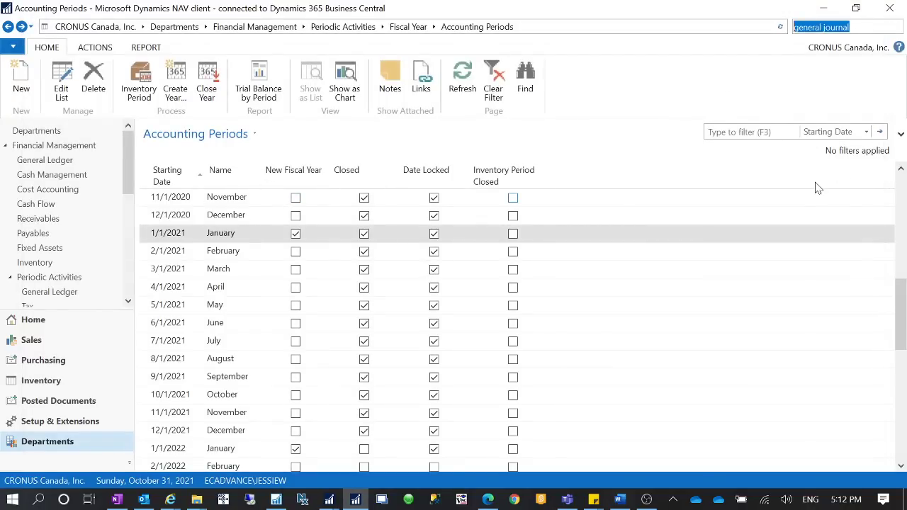
pyautogui.write('g/l')
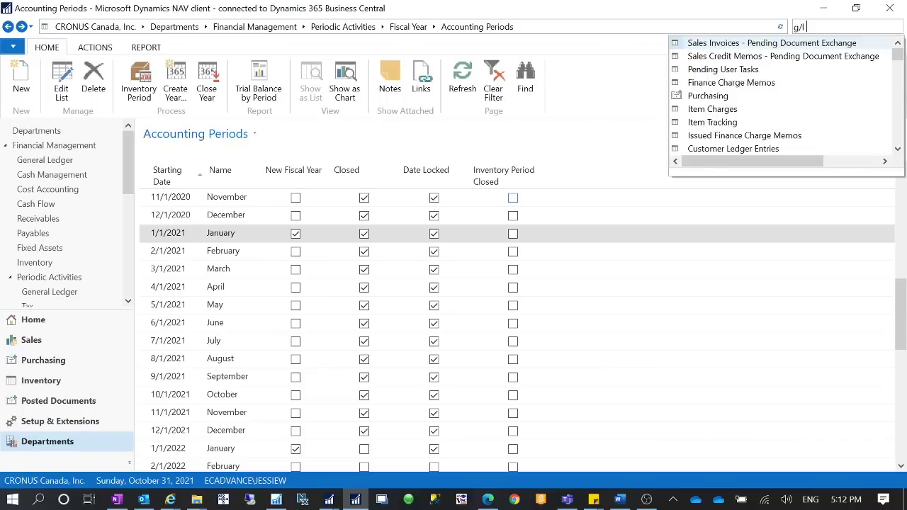
pyautogui.write(' r')
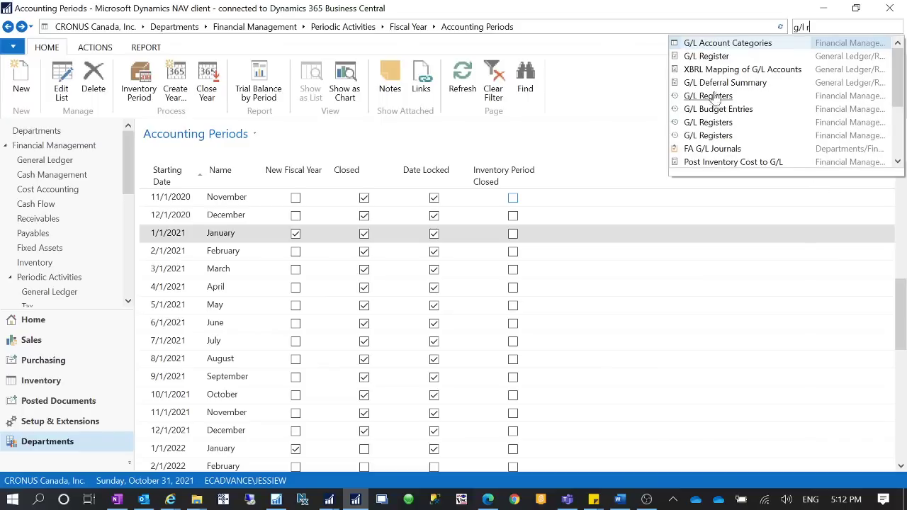
pyautogui.click(722, 136)
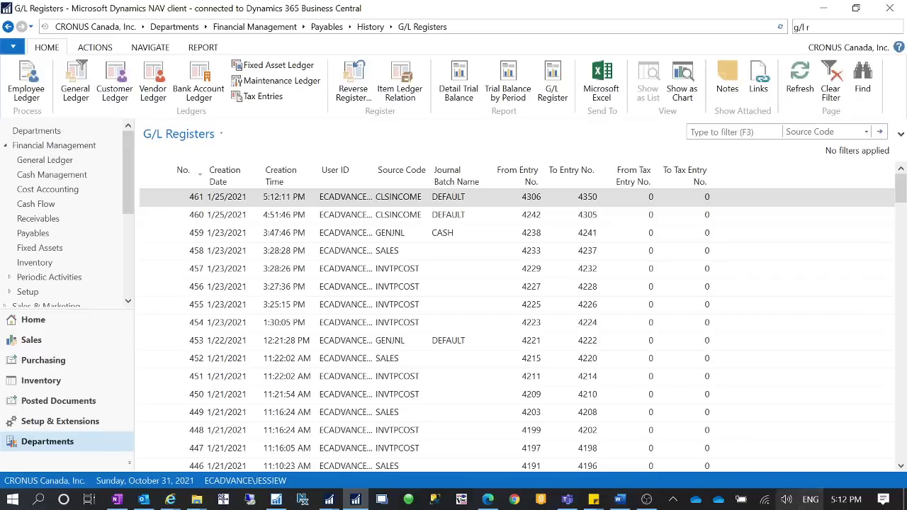
# Review the general ledger entries posted by the newest CLSINCOME register, no. 461, and close them.
pyautogui.moveTo(850, 505)
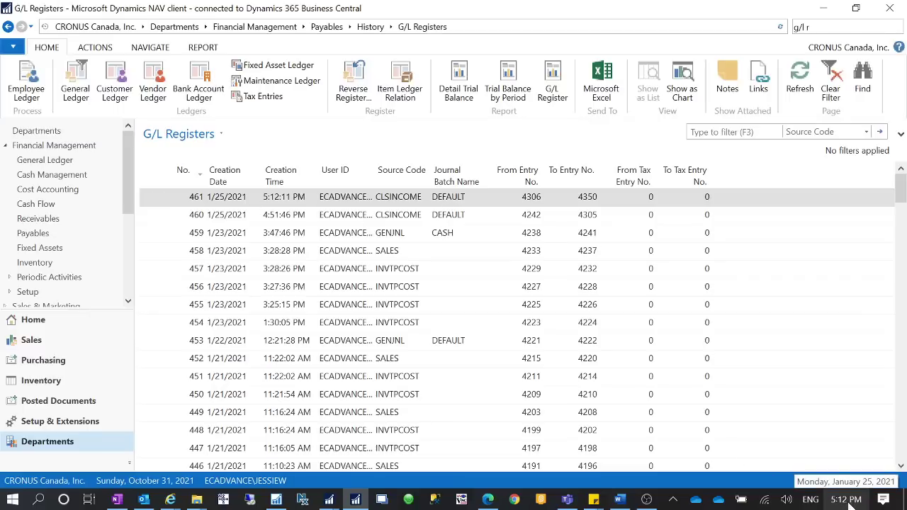
pyautogui.click(170, 198)
pyautogui.click(77, 84)
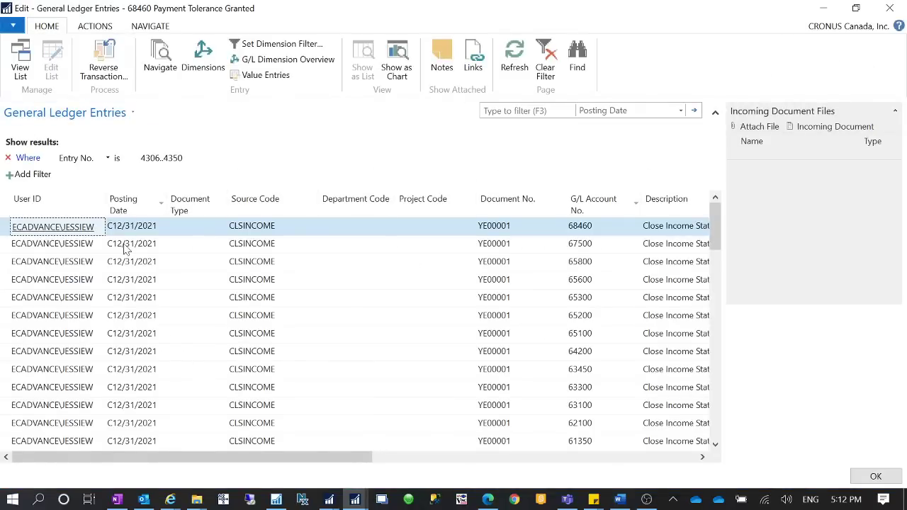
pyautogui.scroll(-5, 137, 424)
pyautogui.scroll(5, 137, 424)
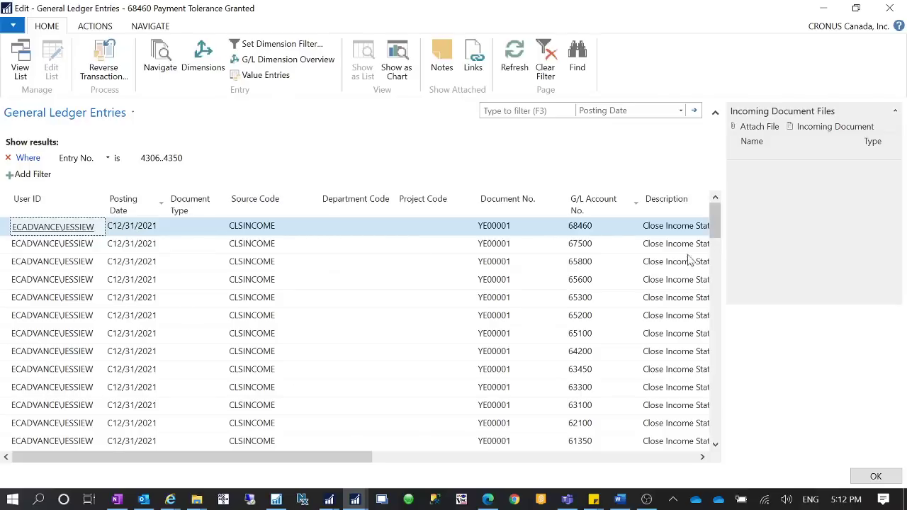
pyautogui.click(882, 9)
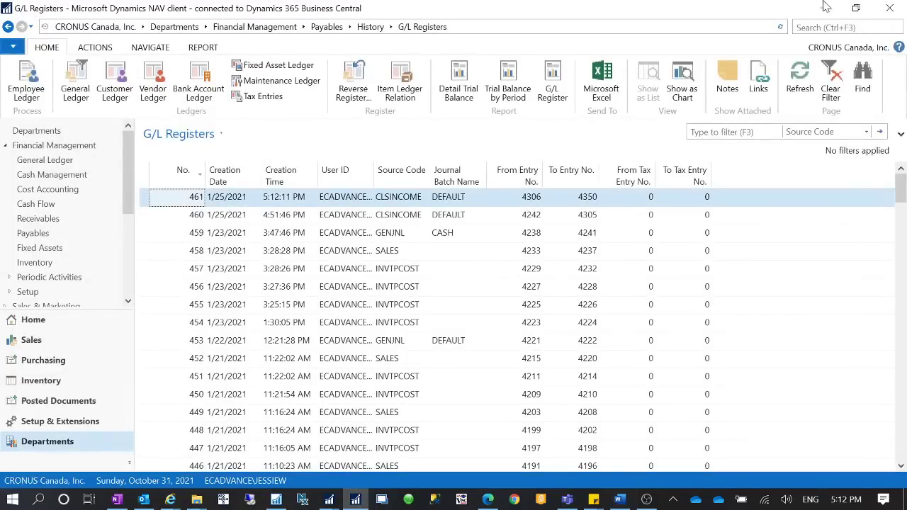
# Find and open the General Ledger Setup.
pyautogui.click(825, 27)
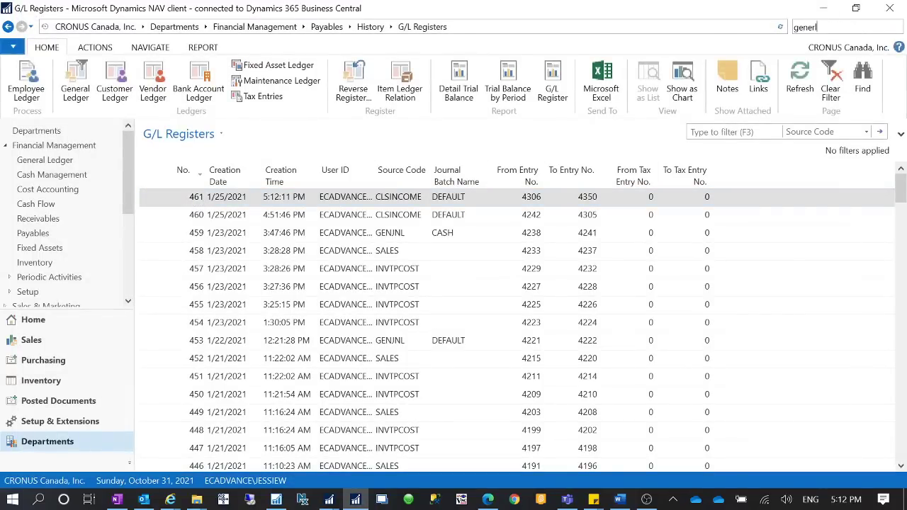
pyautogui.write('genera')
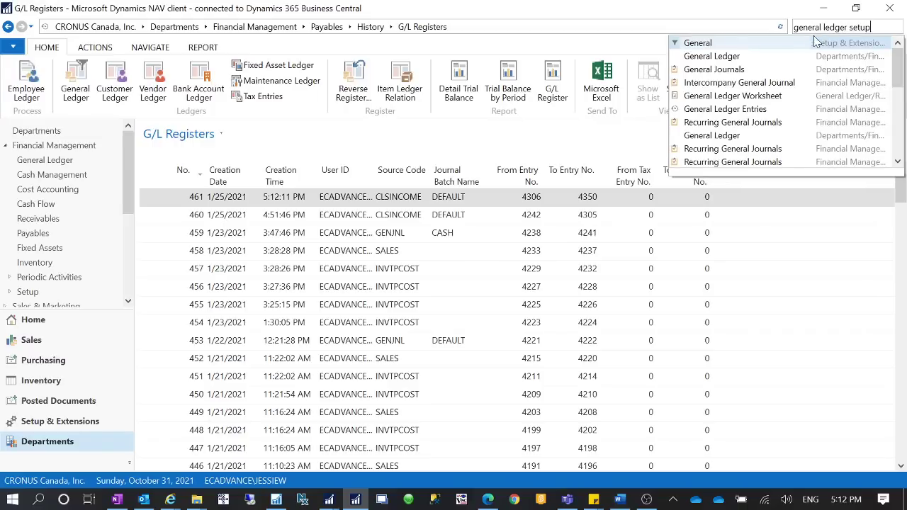
pyautogui.write('l ledger setup')
pyautogui.click(743, 43)
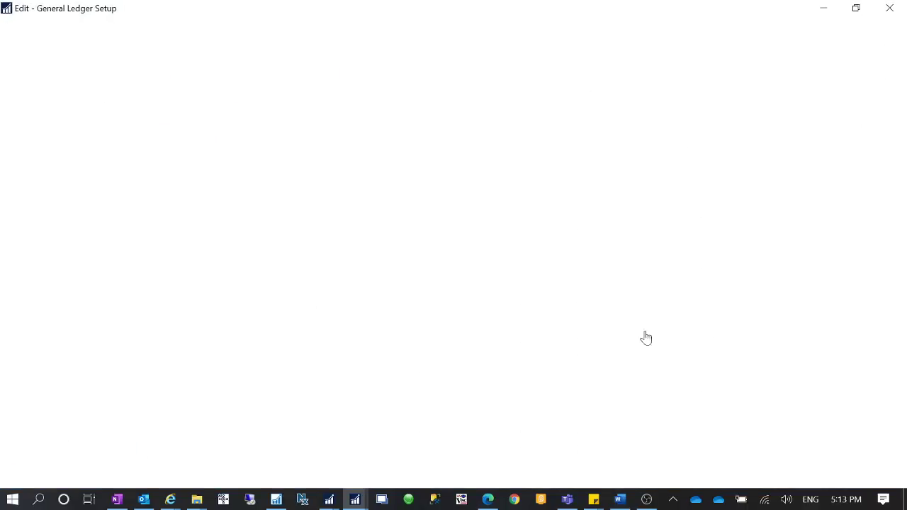
# Check the local currency code and symbol, and set the Additional Reporting Currency to USD.
pyautogui.moveTo(891, 203); pyautogui.dragTo(884, 401)
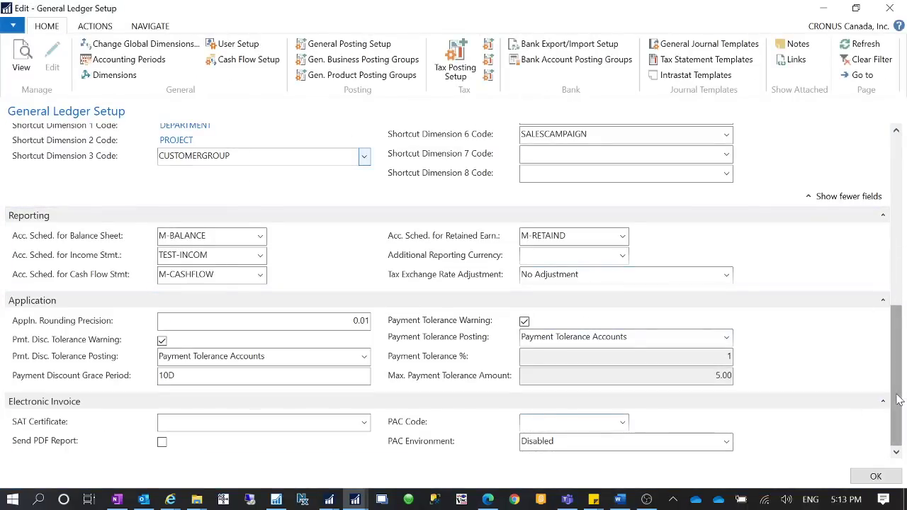
pyautogui.moveTo(898, 399); pyautogui.dragTo(897, 207)
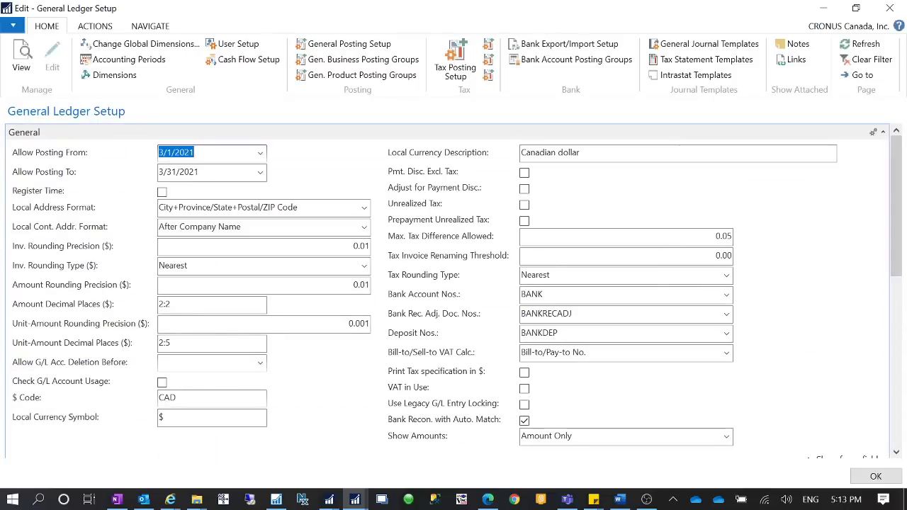
pyautogui.click(212, 398)
pyautogui.click(170, 418)
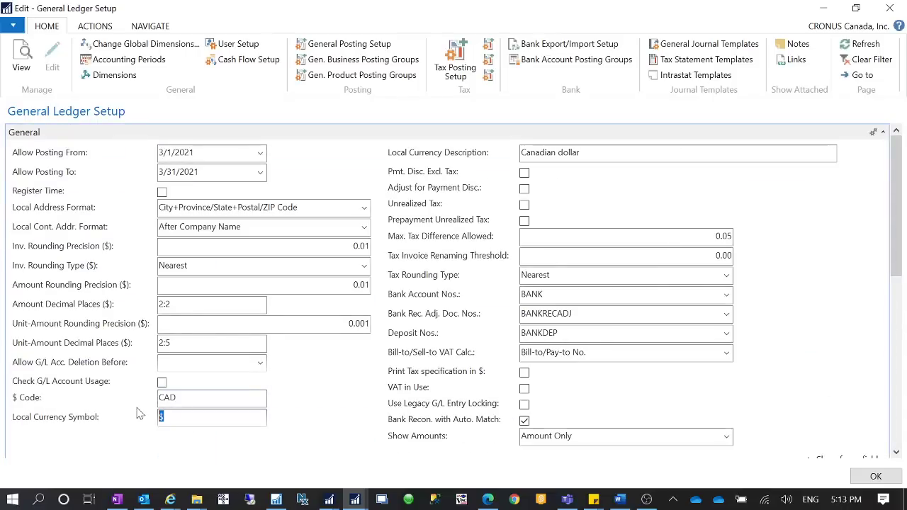
pyautogui.moveTo(897, 227); pyautogui.dragTo(894, 389)
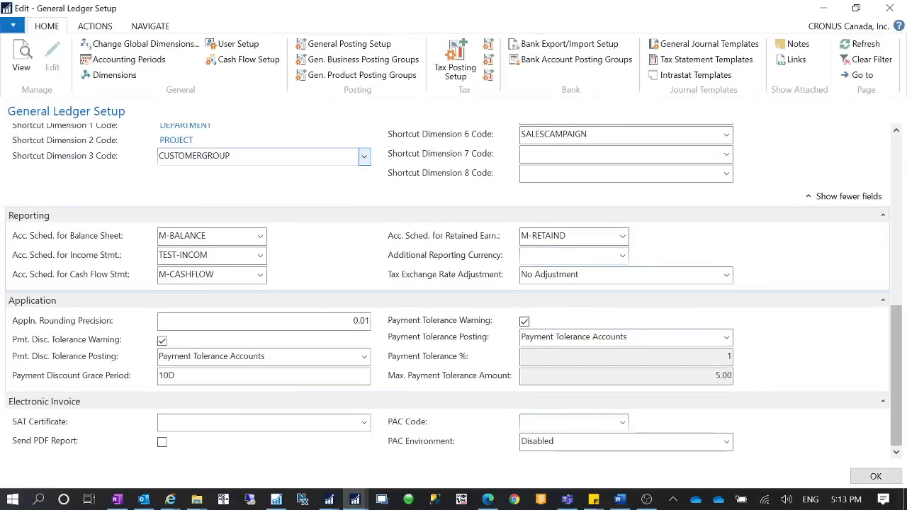
pyautogui.click(525, 255)
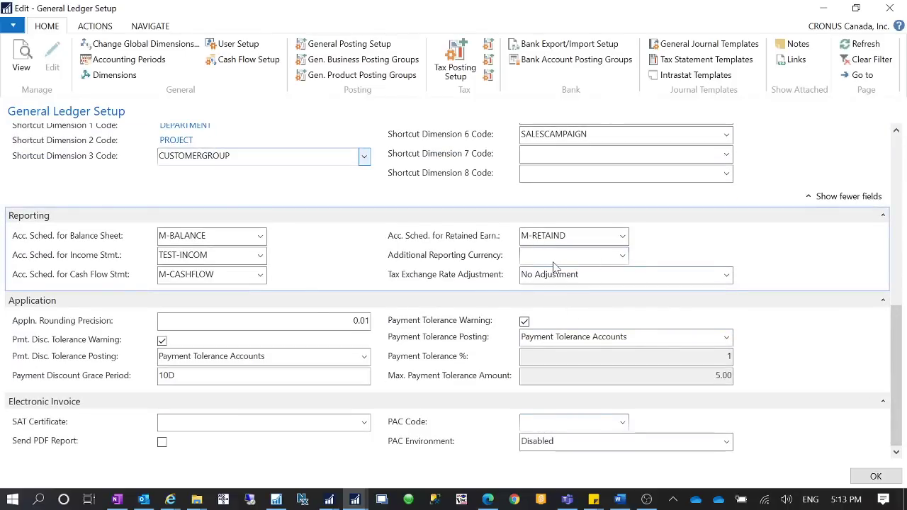
pyautogui.write('USD')
pyautogui.press('Tab')
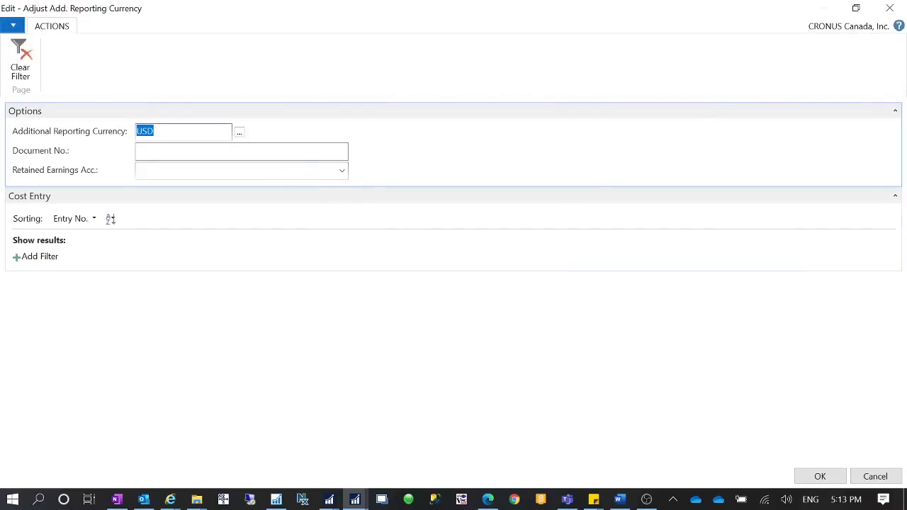
# Run Adjust Add. Reporting Currency with document no. TESTADD and retained earnings account 30200, accept the currency change, and close the setup.
pyautogui.click(309, 151)
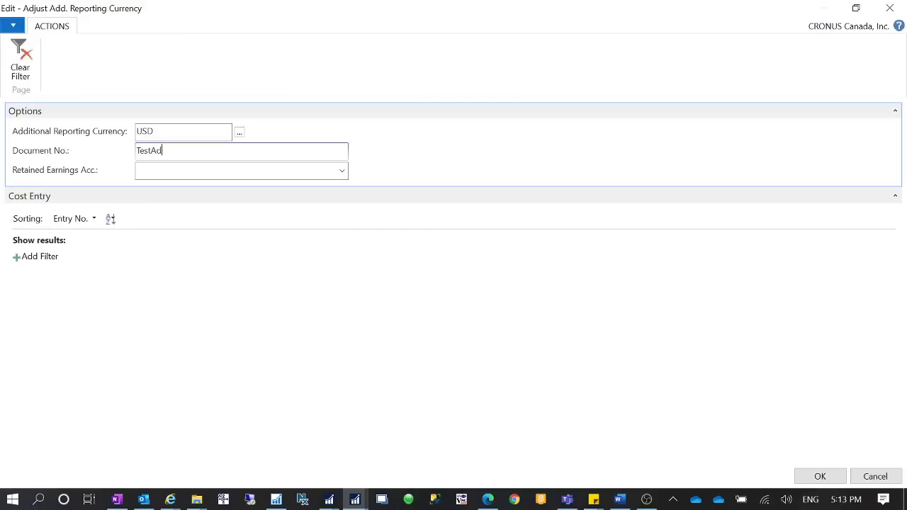
pyautogui.press('Tab')
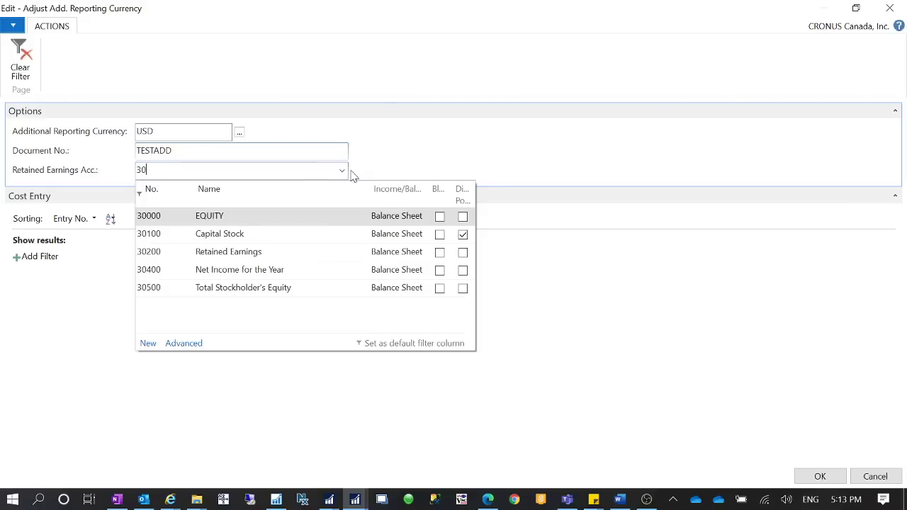
pyautogui.click(167, 252)
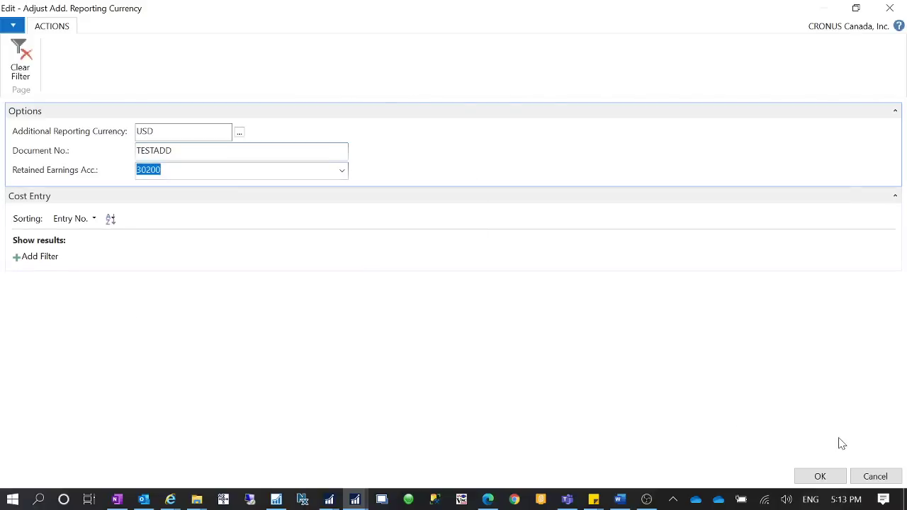
pyautogui.click(819, 476)
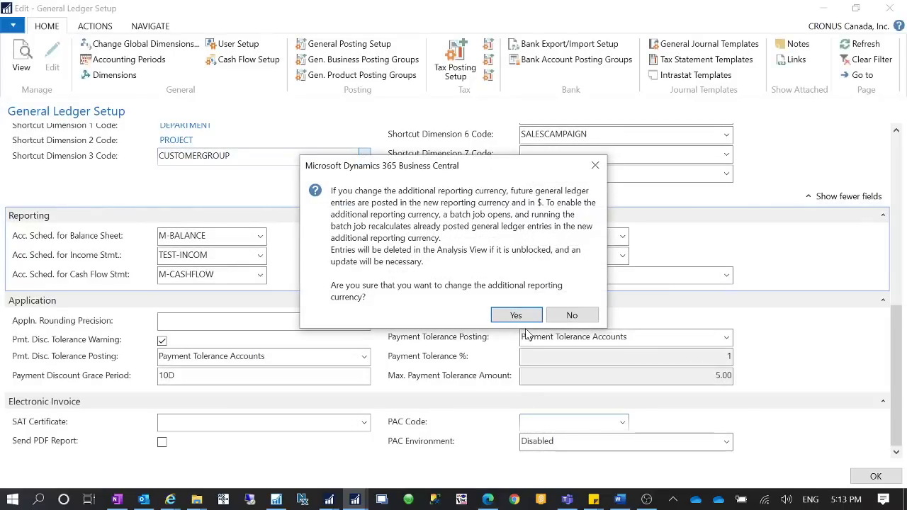
pyautogui.click(515, 316)
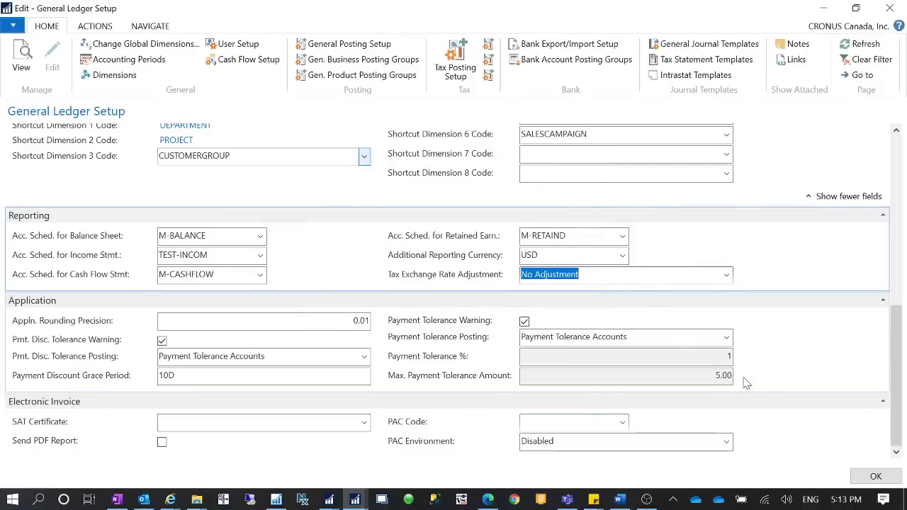
pyautogui.click(876, 476)
# Find and open the Accounting Periods.
pyautogui.click(868, 28)
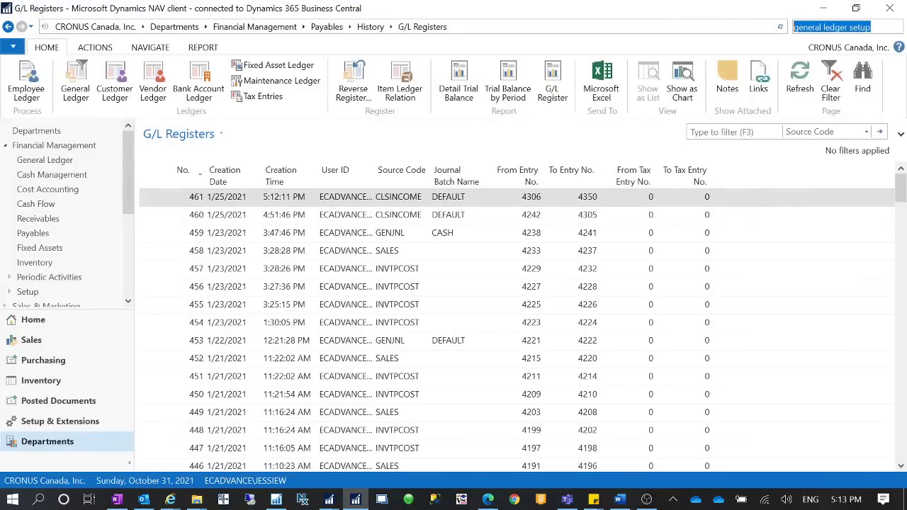
pyautogui.write('accounting perio')
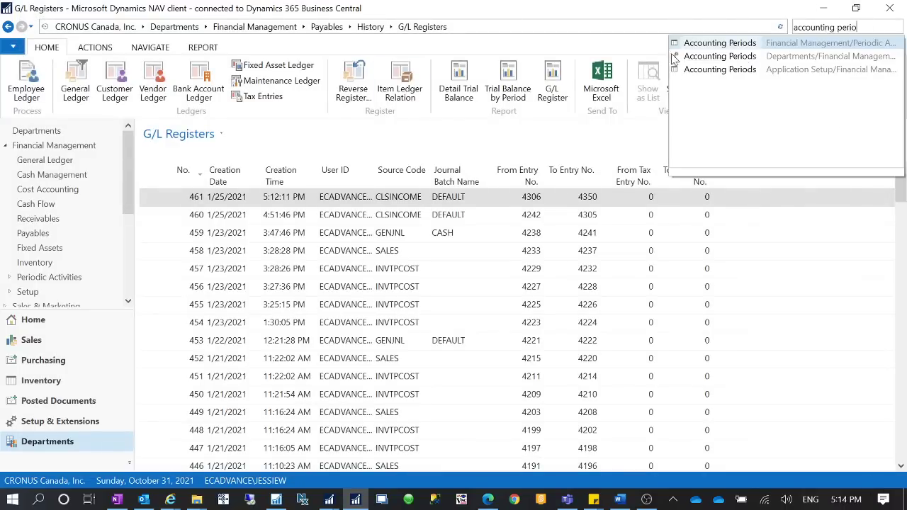
pyautogui.click(693, 59)
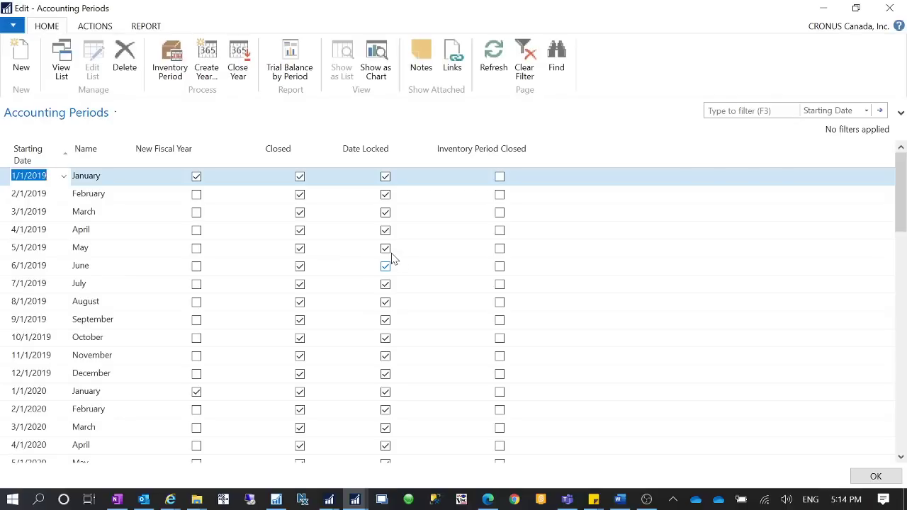
# Close the fiscal year that starts on 1/1/2022 and accept that it cannot be reopened.
pyautogui.scroll(-4, 273, 405)
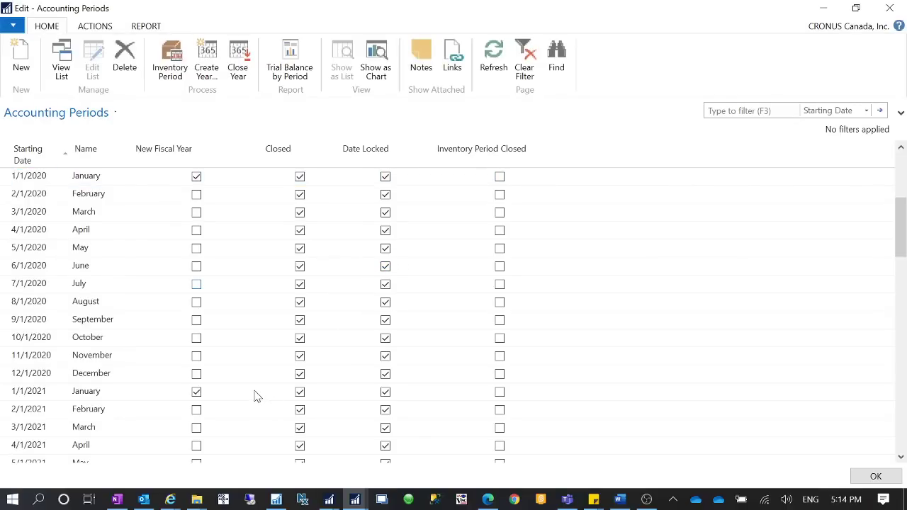
pyautogui.scroll(-2, 258, 396)
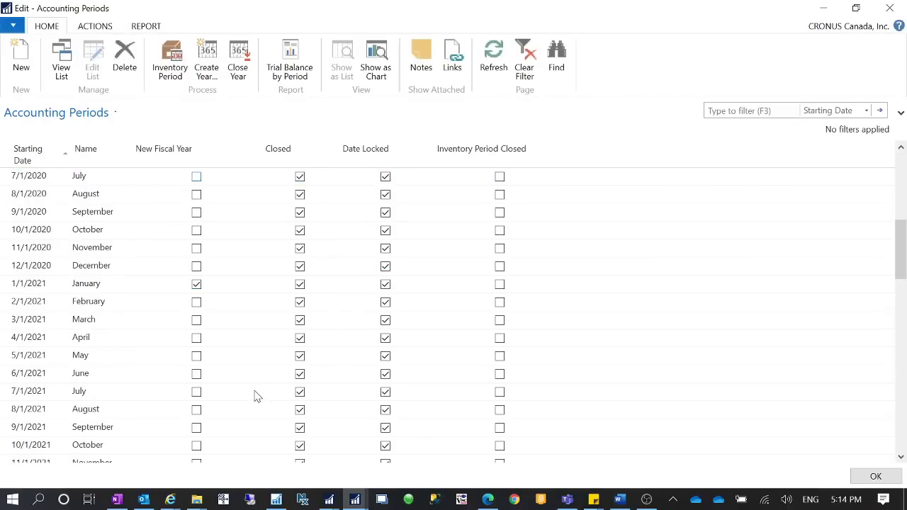
pyautogui.scroll(-3, 238, 357)
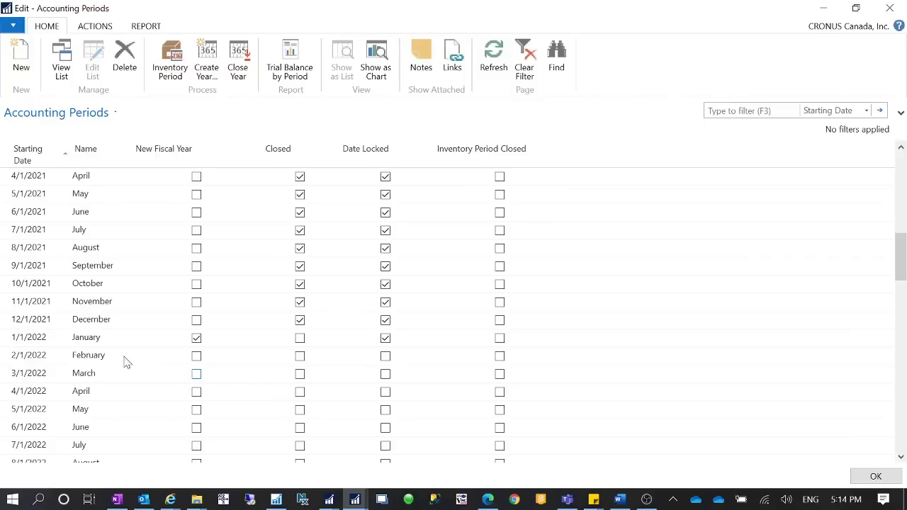
pyautogui.click(2, 342)
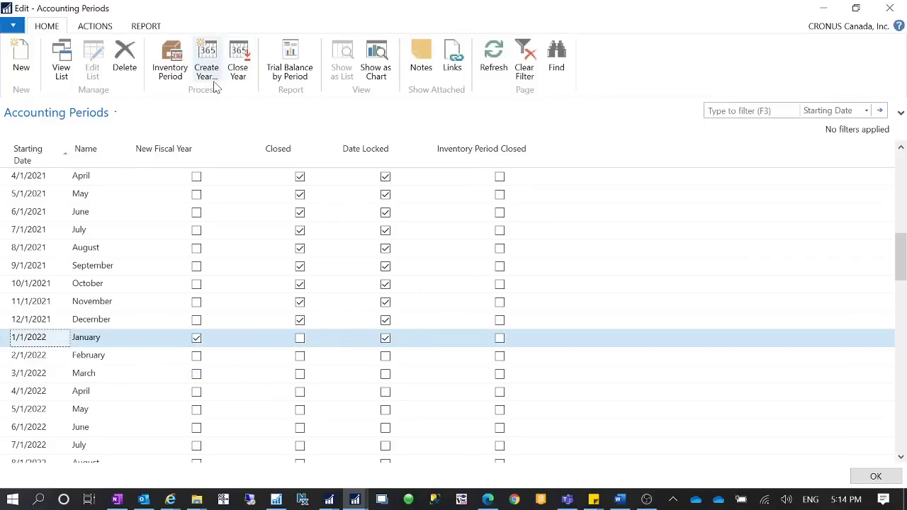
pyautogui.click(238, 62)
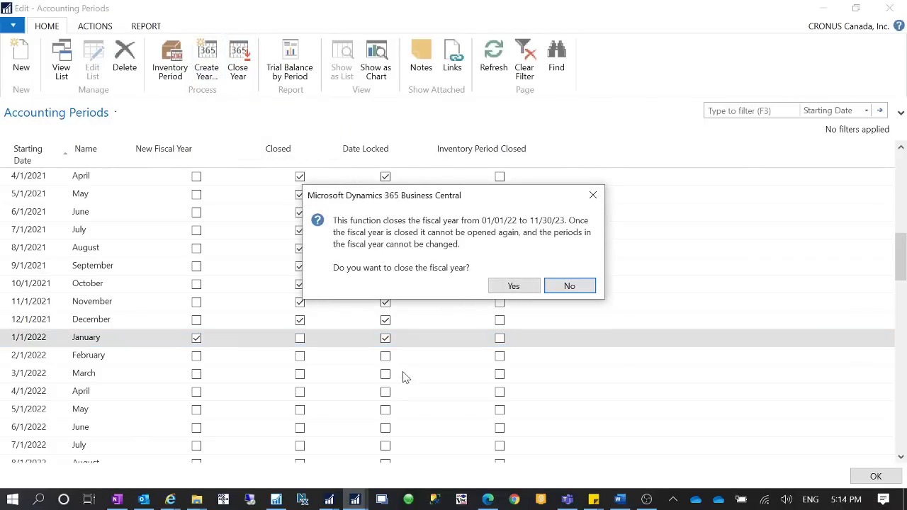
pyautogui.click(513, 287)
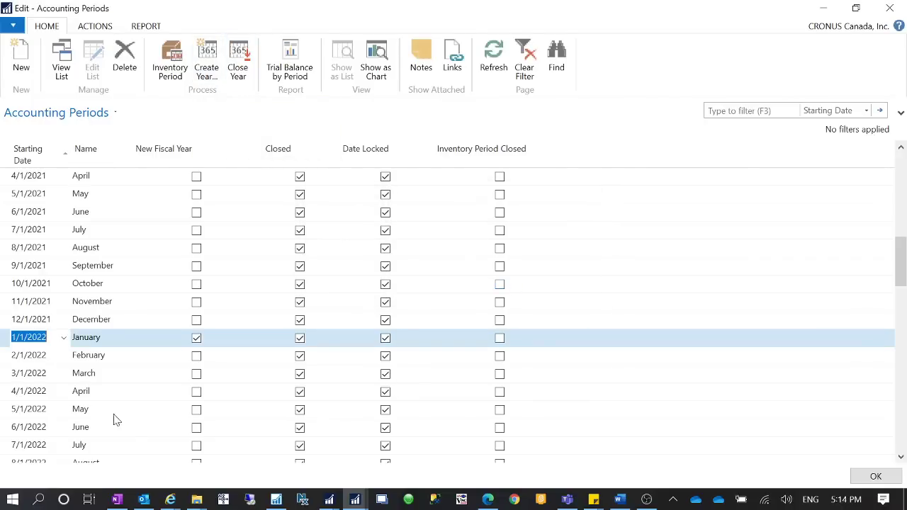
# Examine the New Fiscal Year, Closed and Date Locked marks of the 2022 and 2023 periods, and close the Accounting Periods.
pyautogui.scroll(-4, 309, 421)
pyautogui.scroll(3, 297, 382)
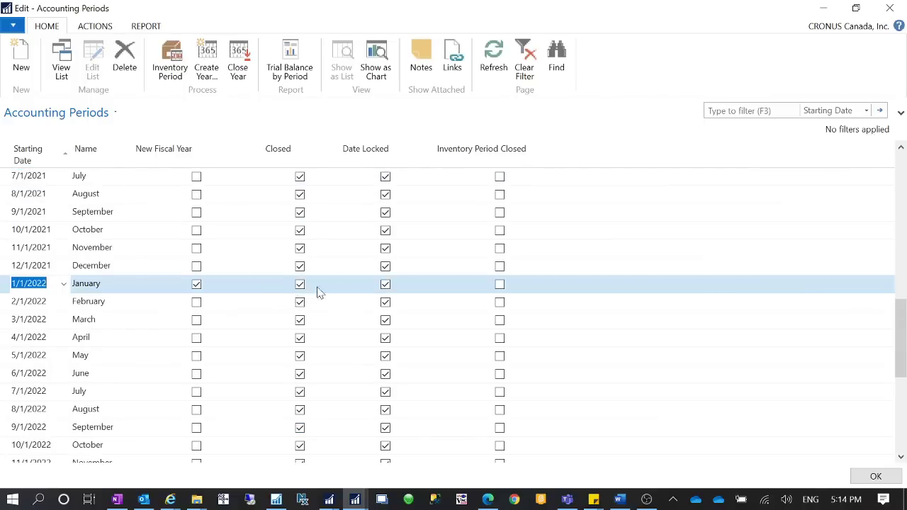
pyautogui.scroll(-1, 415, 406)
pyautogui.scroll(-1, 416, 406)
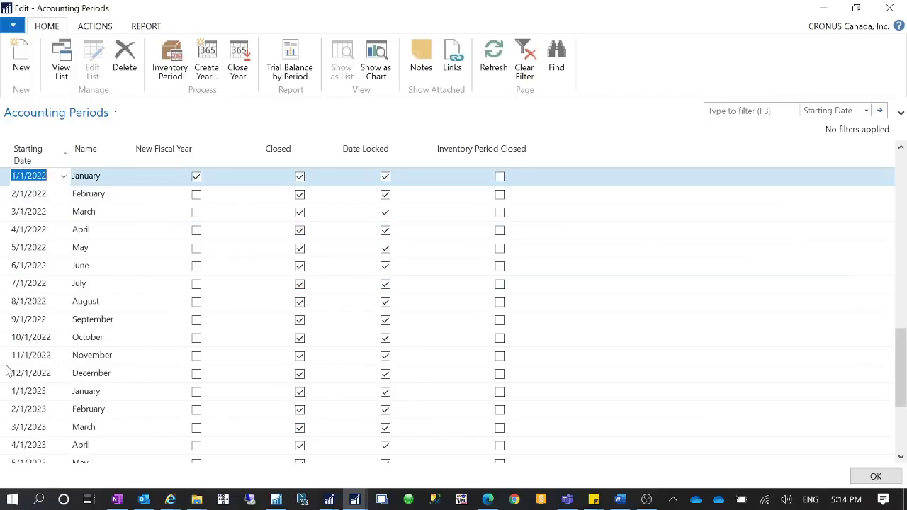
pyautogui.scroll(1, 439, 420)
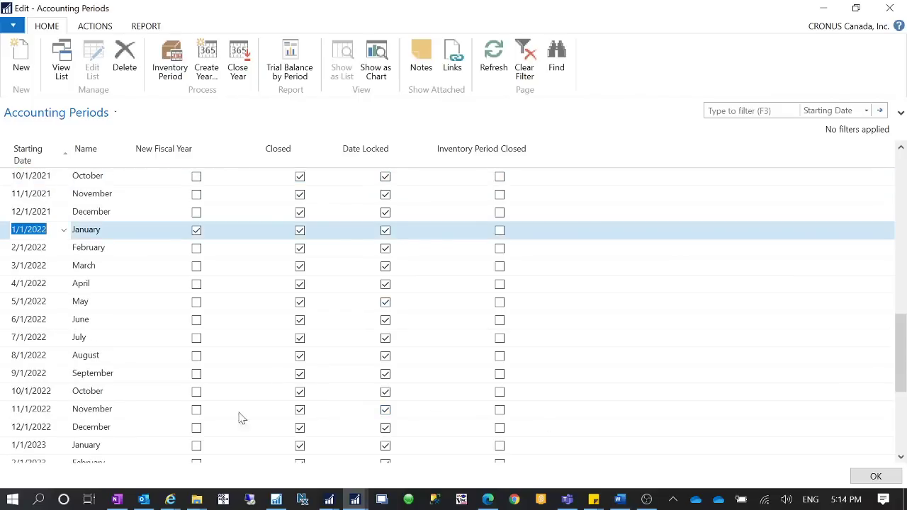
pyautogui.scroll(-3, 166, 415)
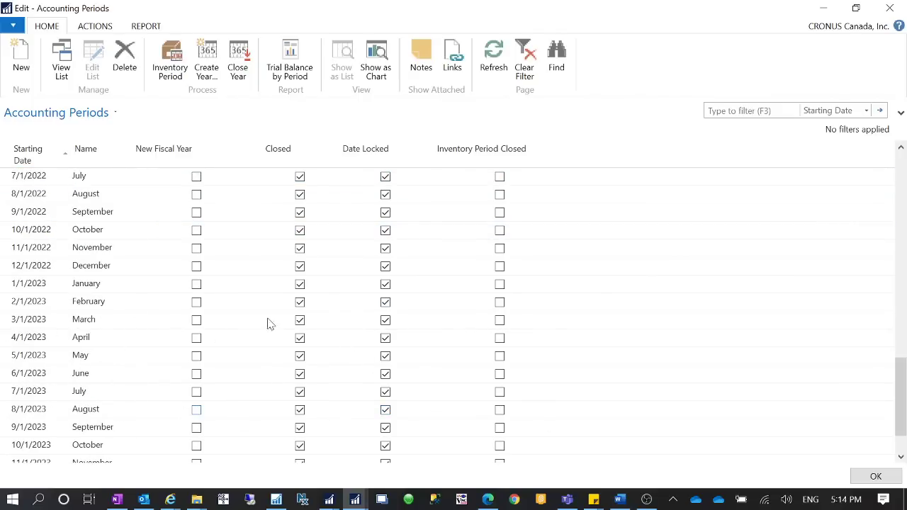
pyautogui.click(3, 287)
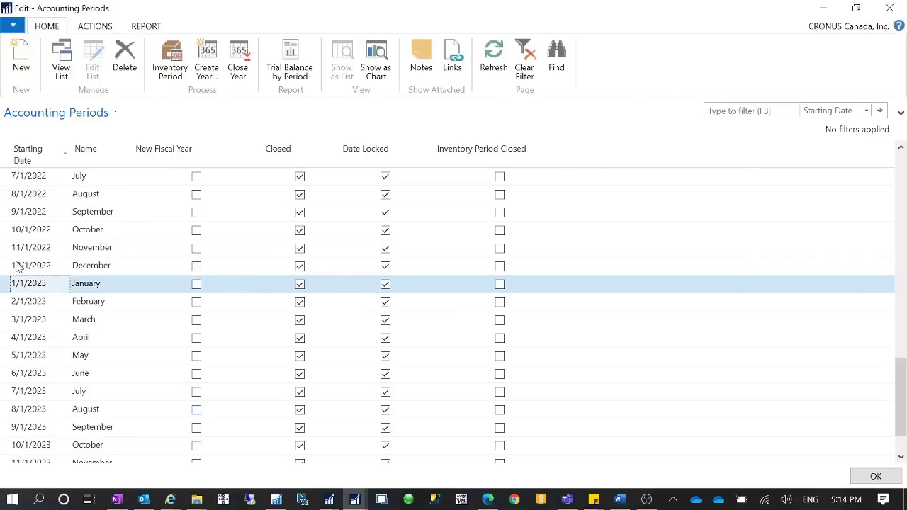
pyautogui.click(3, 267)
pyautogui.scroll(3, 318, 278)
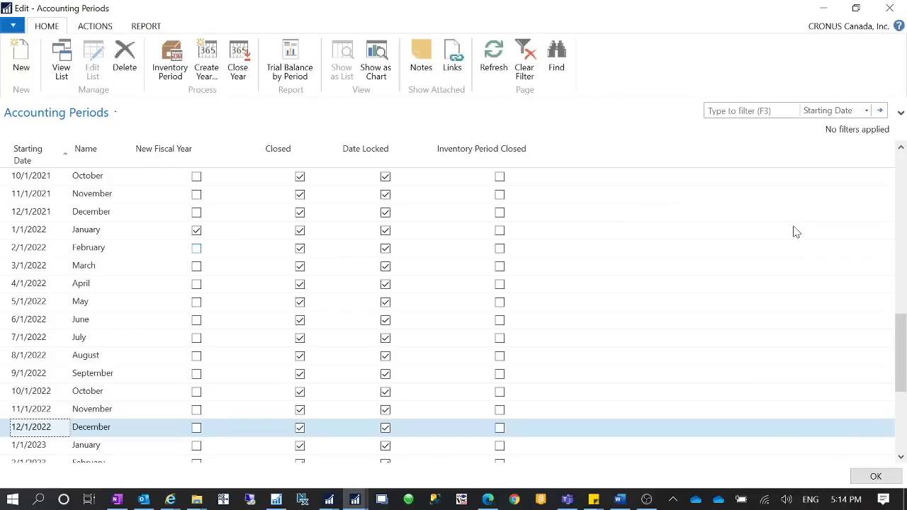
pyautogui.click(888, 8)
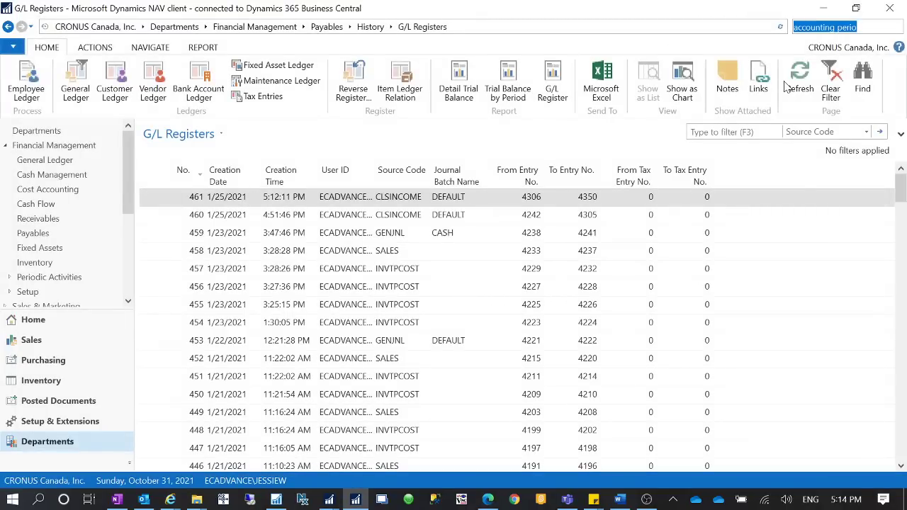
# Open Close Income Statement, try to set the fiscal year ending date to 12/31/2022, and close it without running.
pyautogui.write('close')
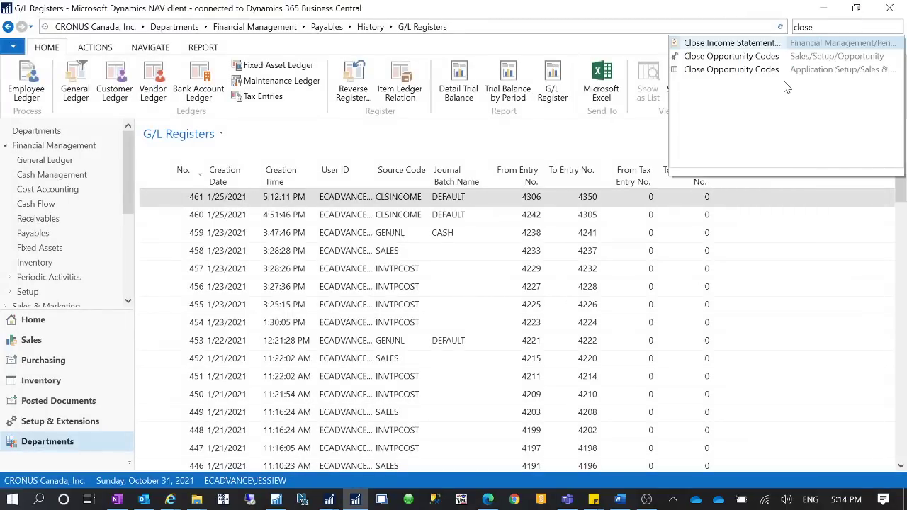
pyautogui.click(757, 44)
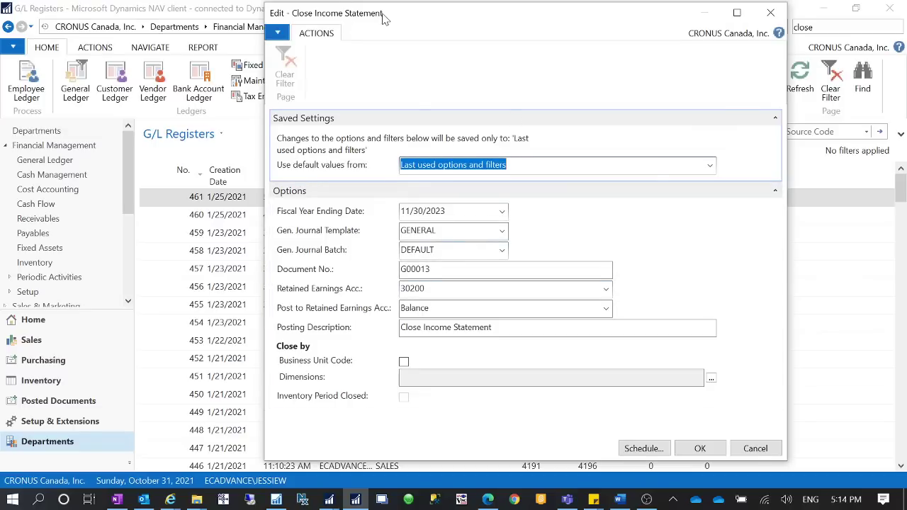
pyautogui.moveTo(383, 18); pyautogui.dragTo(320, 18)
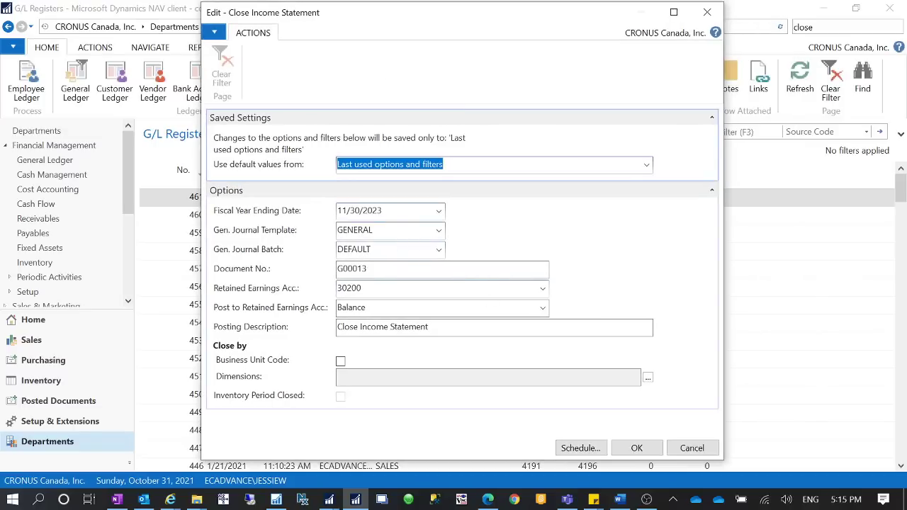
pyautogui.click(376, 230)
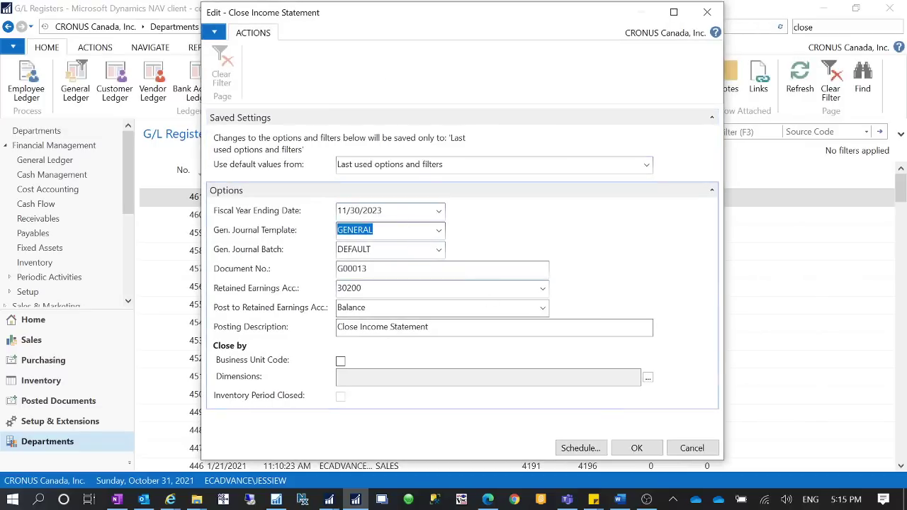
pyautogui.hotkey('shift', 'Tab')
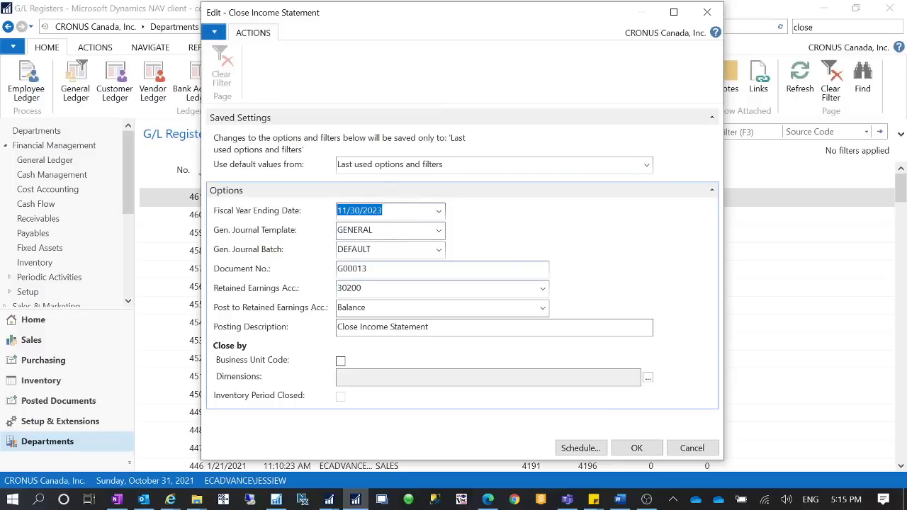
pyautogui.write('12/31/')
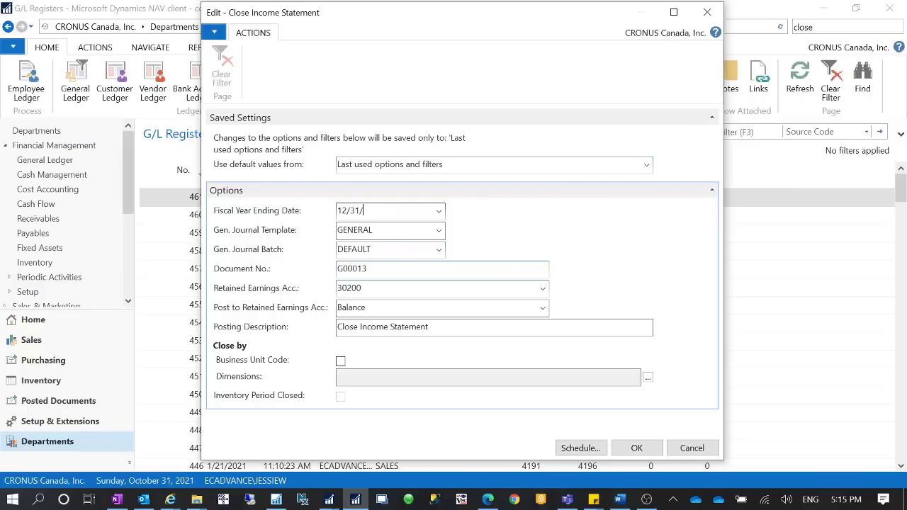
pyautogui.write('22')
pyautogui.press('Tab')
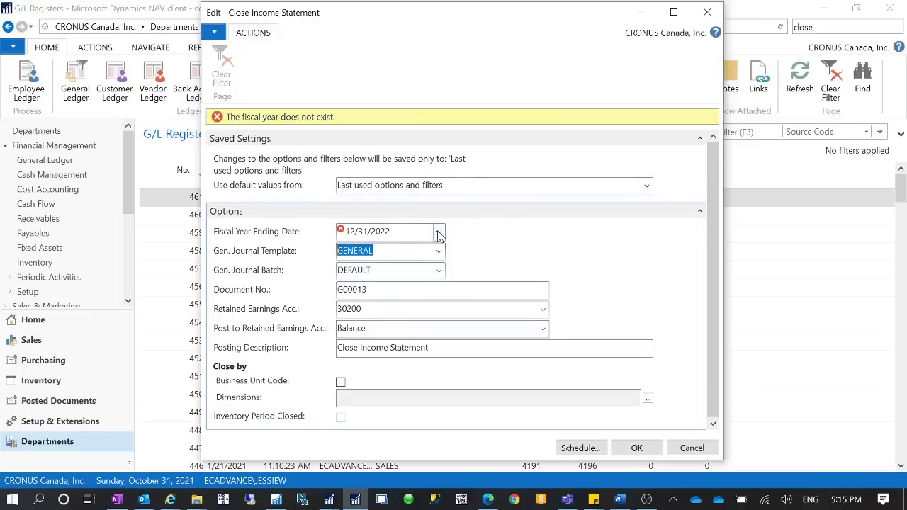
pyautogui.click(439, 234)
pyautogui.click(439, 234)
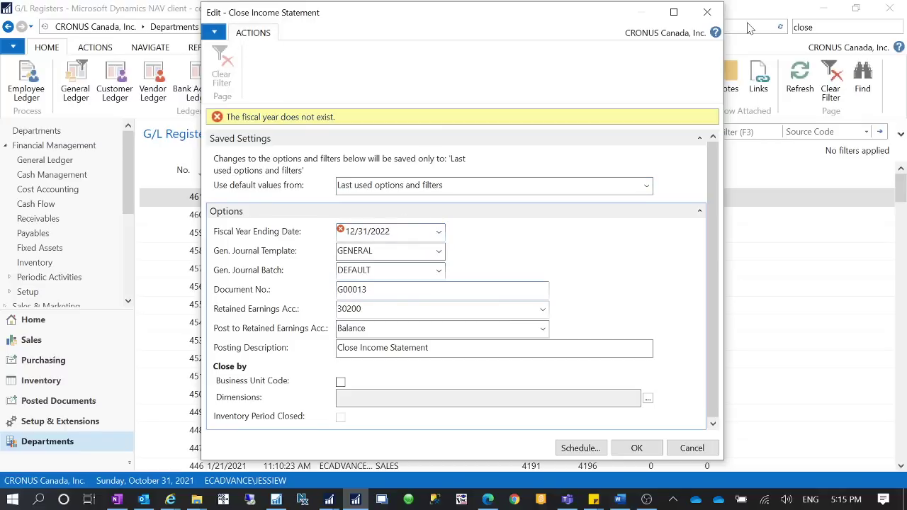
pyautogui.click(707, 13)
# Find and reopen Close Income Statement, and check its fiscal year ending date and general journal template.
pyautogui.click(808, 28)
pyautogui.write('in')
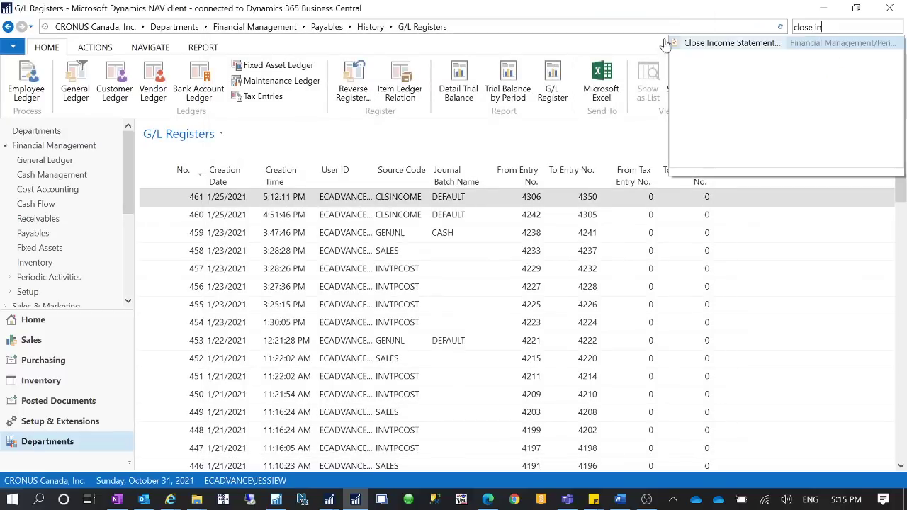
pyautogui.press('Down')
pyautogui.press('Return')
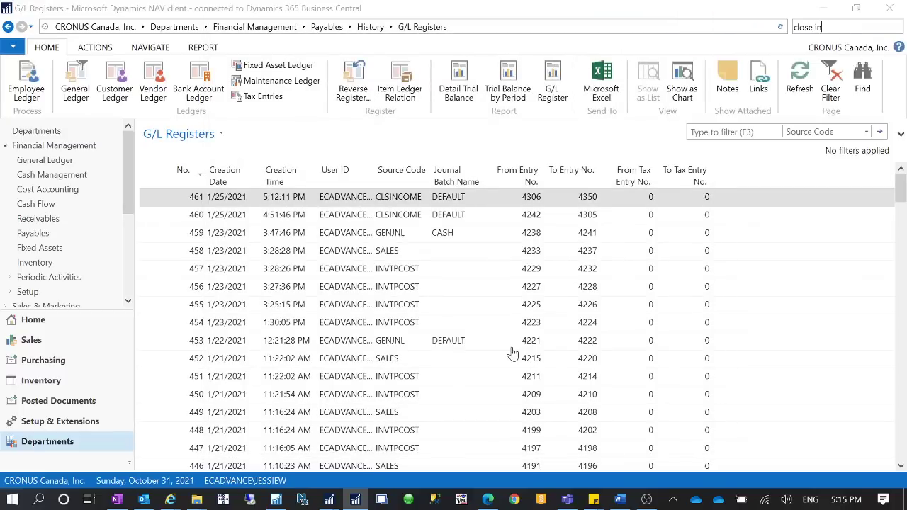
pyautogui.click(375, 211)
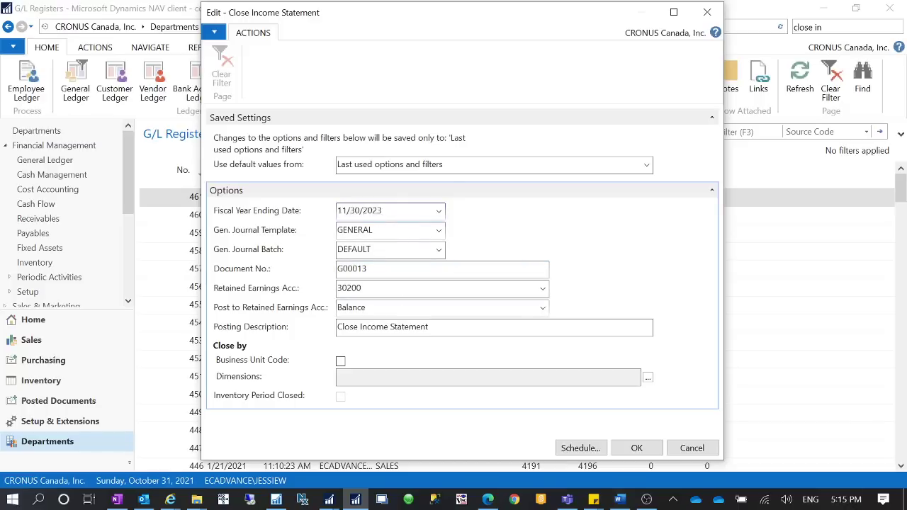
pyautogui.moveTo(277, 214)
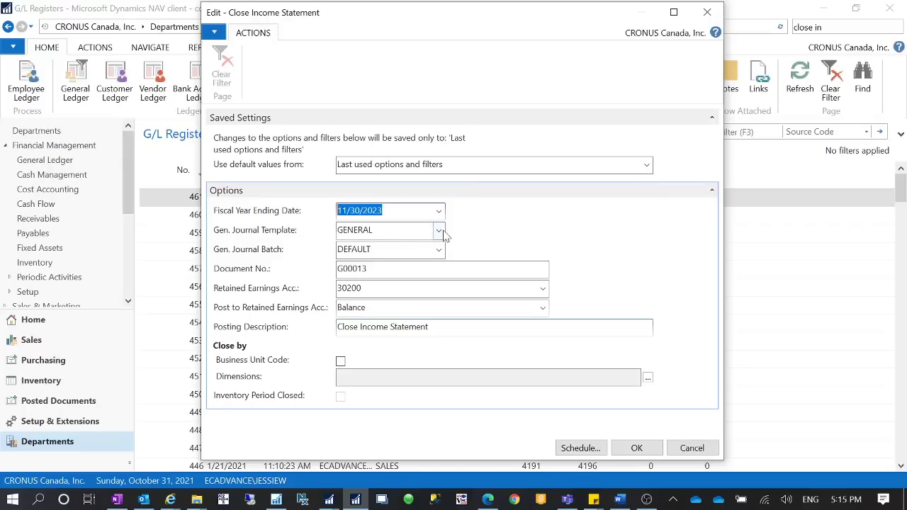
pyautogui.click(440, 231)
pyautogui.click(439, 231)
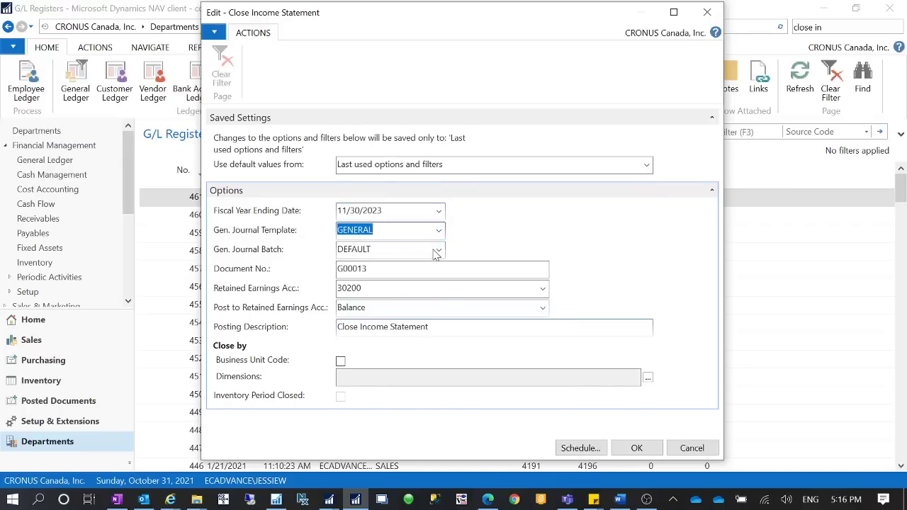
# Examine the No. Series and Posting No. Series of the DEFAULT general journal batch, and leave the batch list without choosing.
pyautogui.click(438, 251)
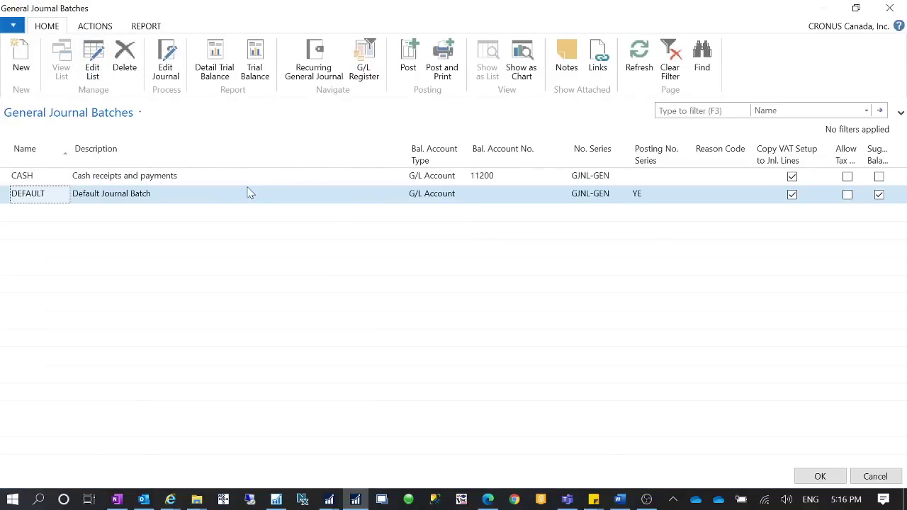
pyautogui.click(566, 190)
pyautogui.click(578, 192)
pyautogui.click(580, 193)
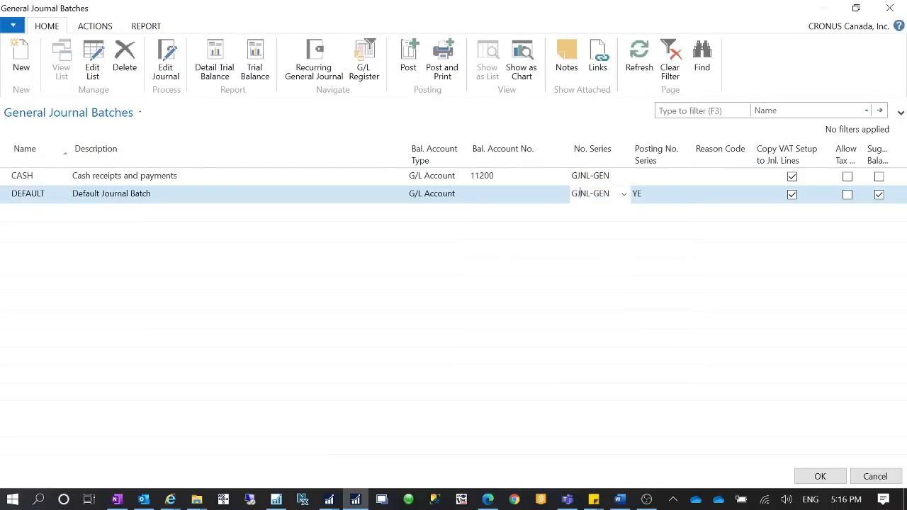
pyautogui.click(646, 195)
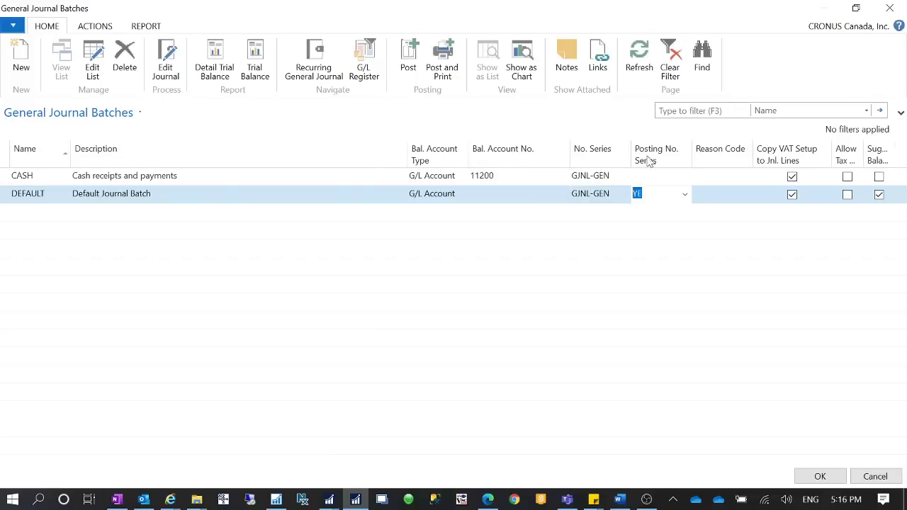
pyautogui.click(610, 198)
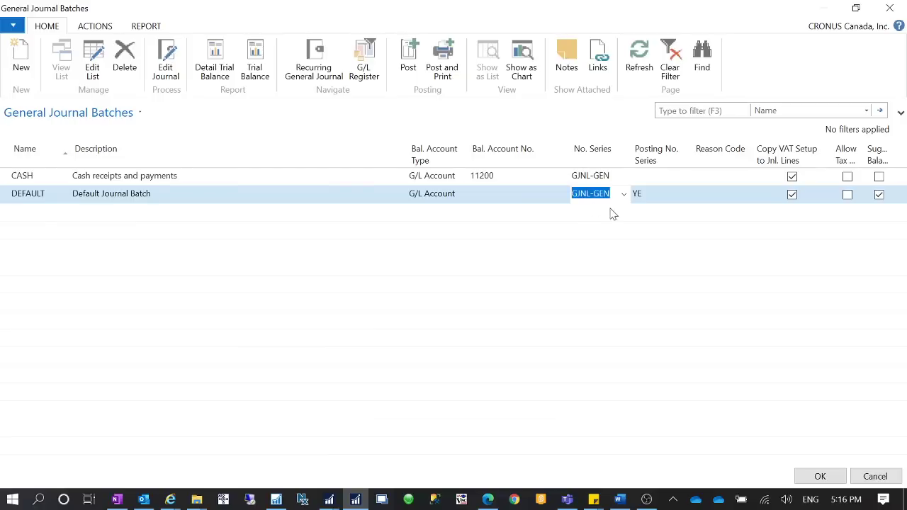
pyautogui.click(873, 478)
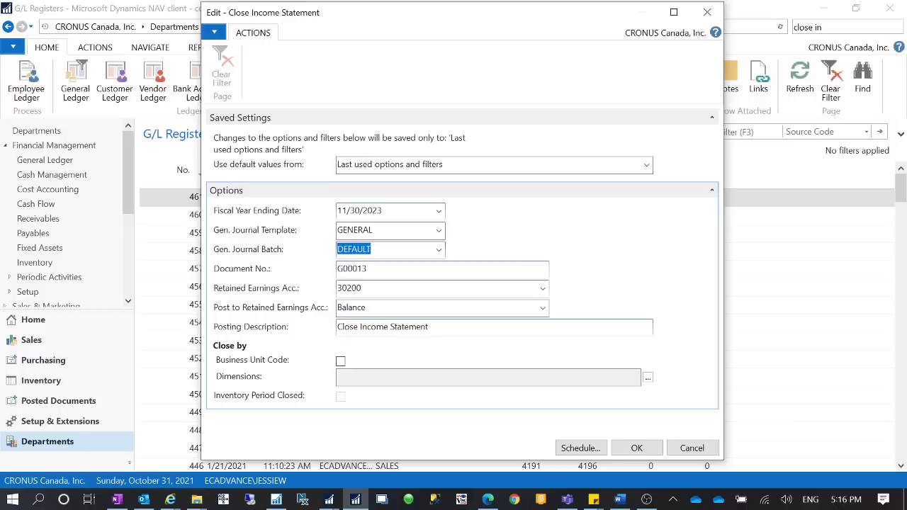
# Set the document no. to YE2023, run Close Income Statement, and accept posting the closing entries directly to the general ledger.
pyautogui.press('Tab')
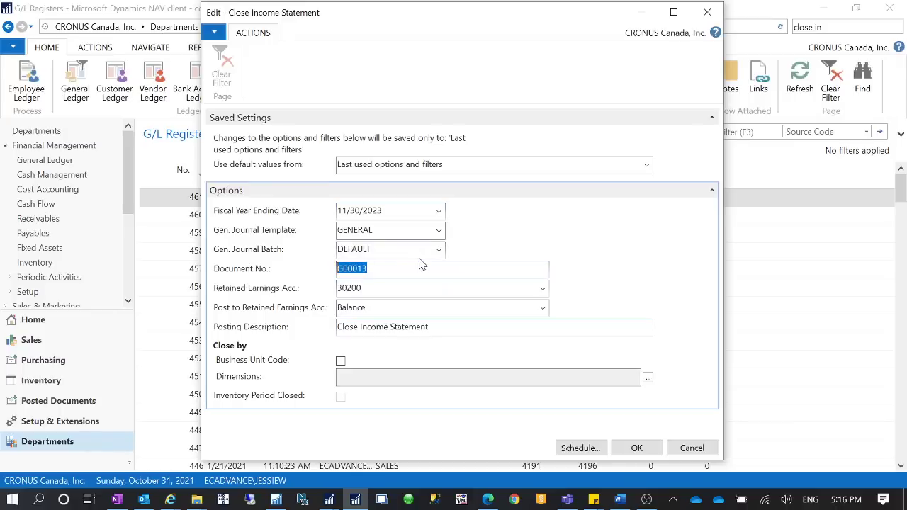
pyautogui.write('YE2023')
pyautogui.press('Tab')
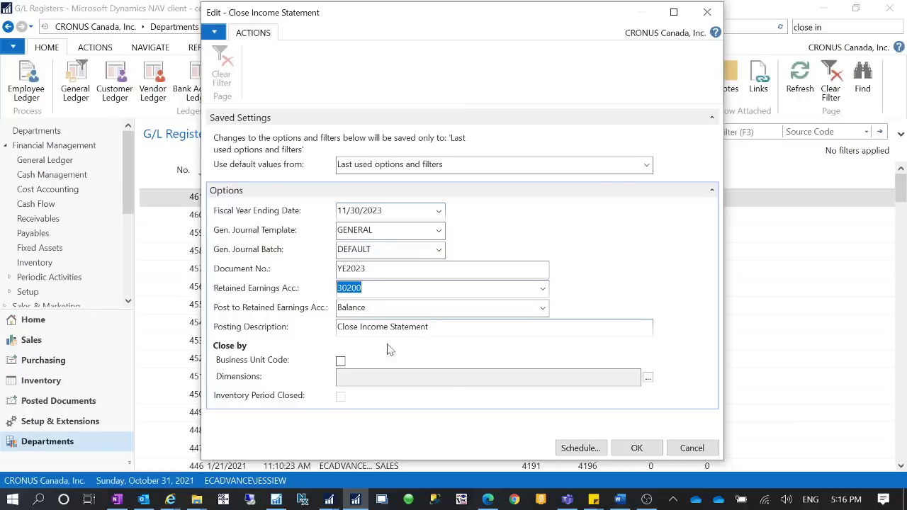
pyautogui.click(636, 448)
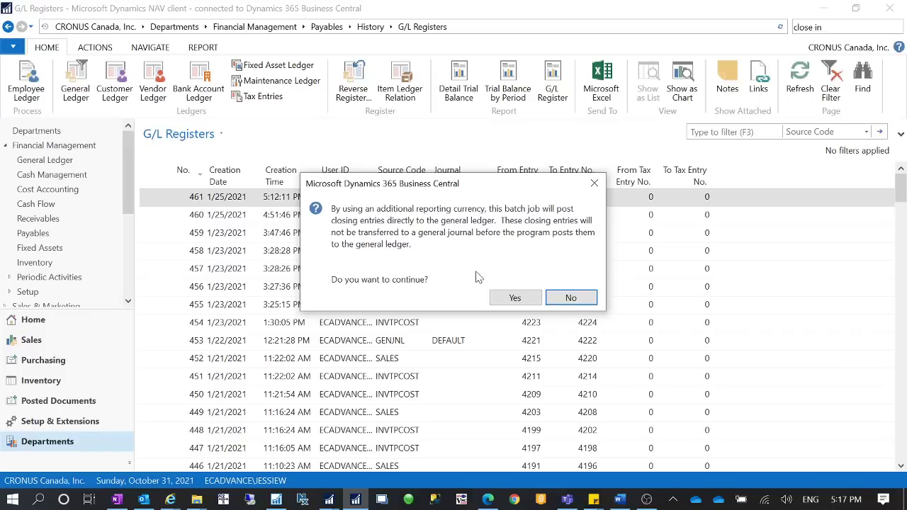
pyautogui.click(526, 305)
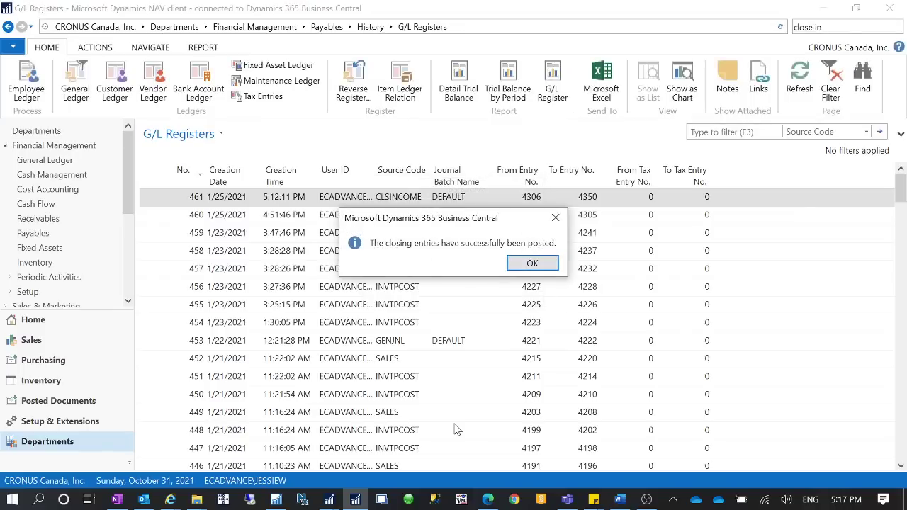
pyautogui.click(532, 265)
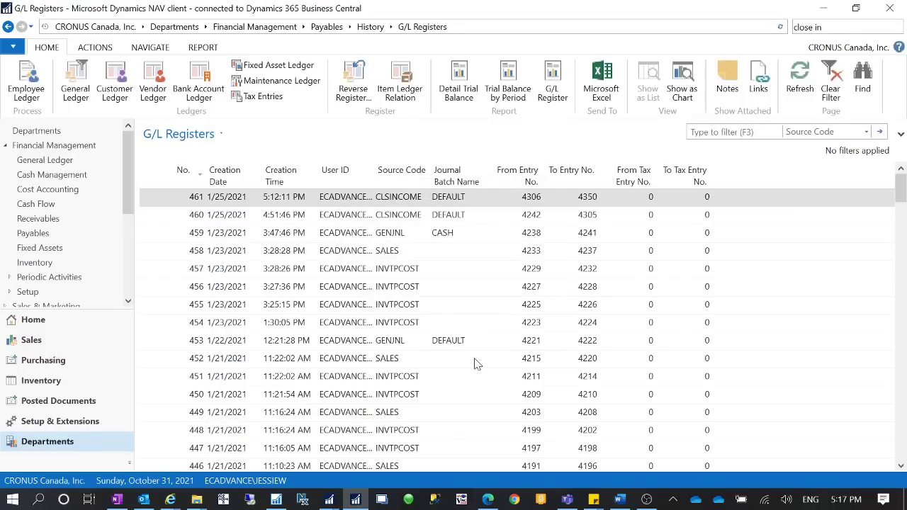
# Refresh the G/L Registers and examine the general ledger entries of register 462.
pyautogui.click(803, 90)
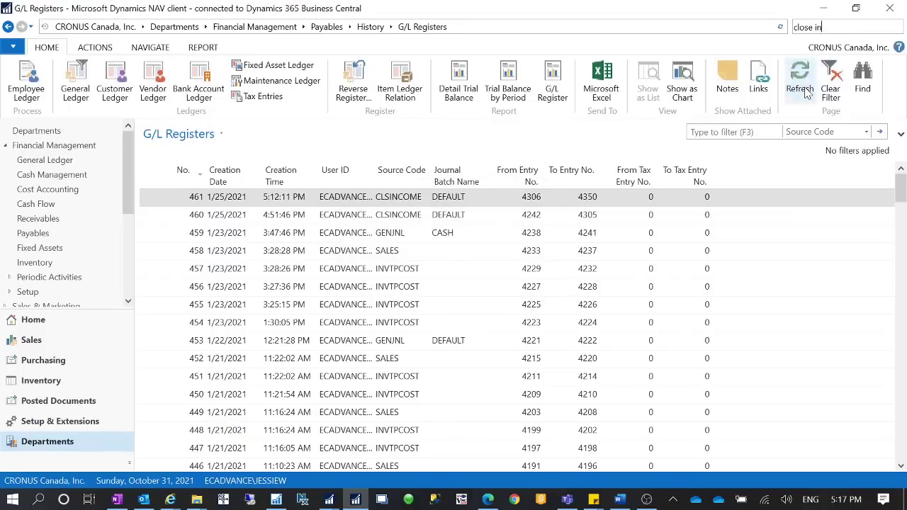
pyautogui.click(805, 92)
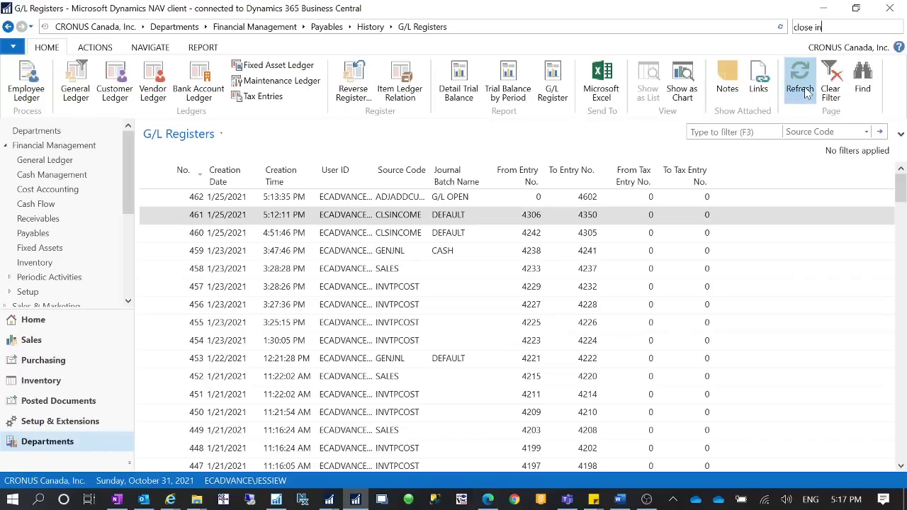
pyautogui.click(183, 201)
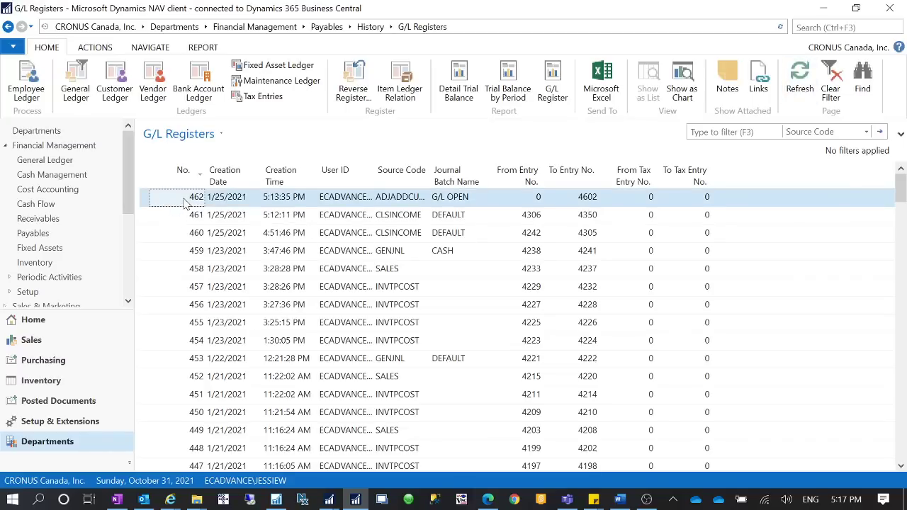
pyautogui.click(85, 96)
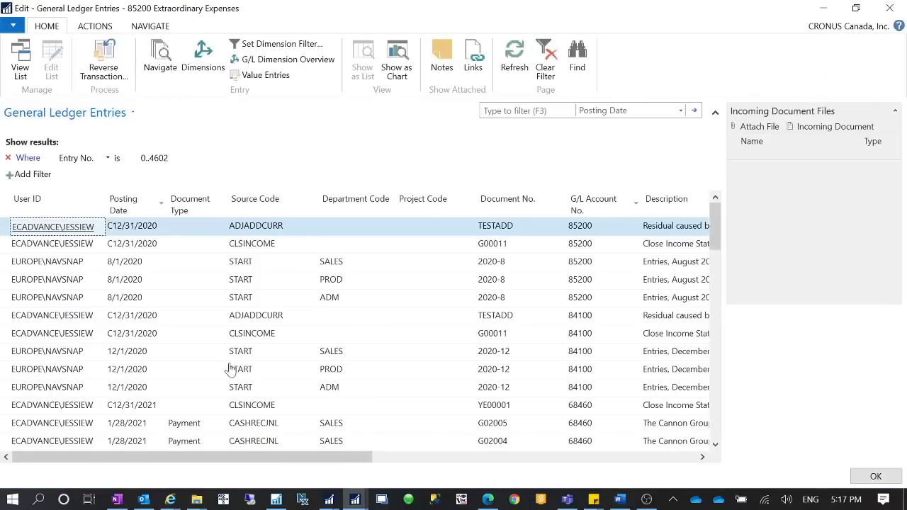
pyautogui.scroll(-6, 241, 367)
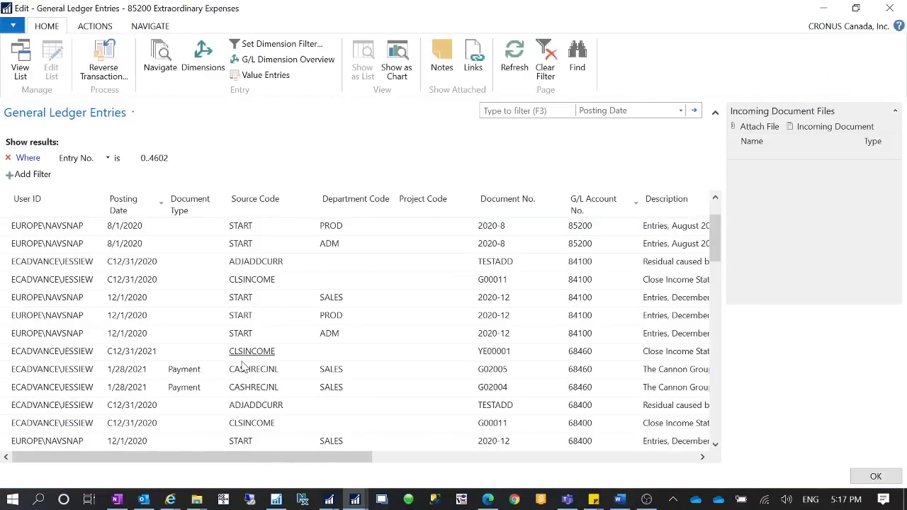
pyautogui.scroll(8, 240, 367)
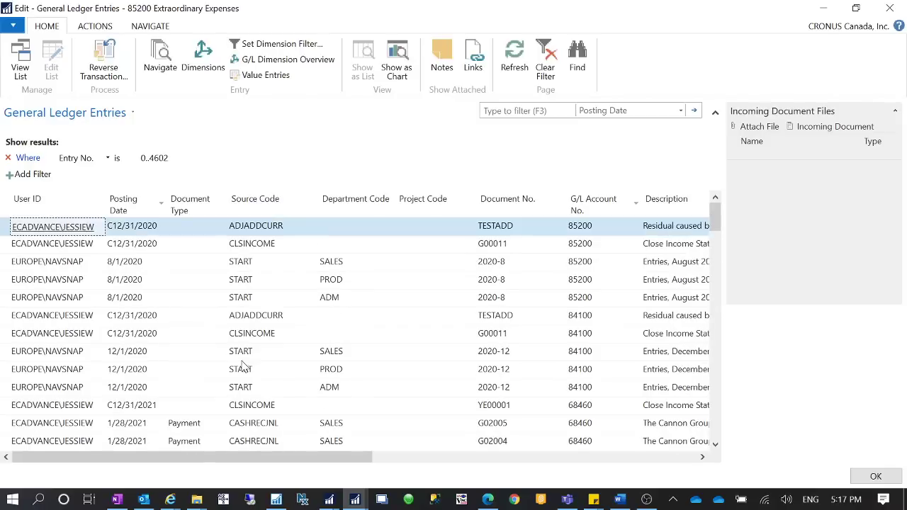
pyautogui.click(889, 8)
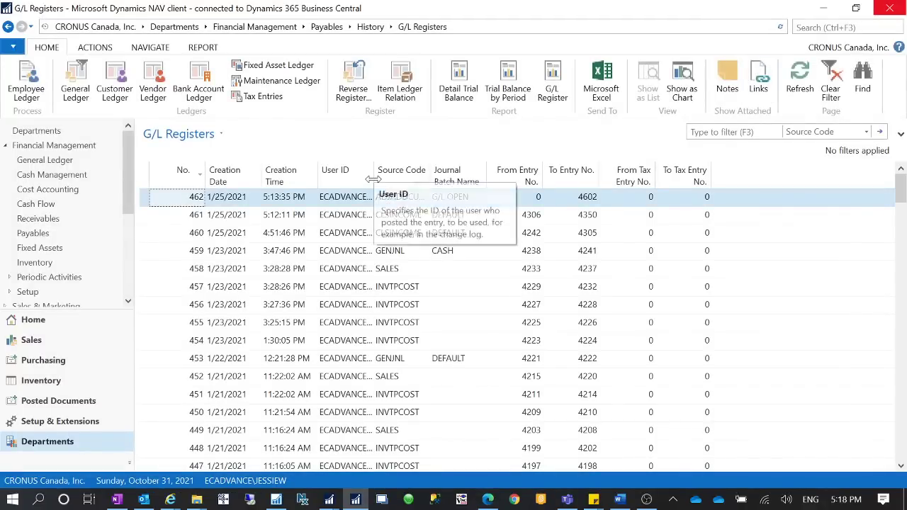
# Widen the User ID column of the G/L Registers and compare registers 461 and 462.
pyautogui.moveTo(374, 176); pyautogui.dragTo(446, 176)
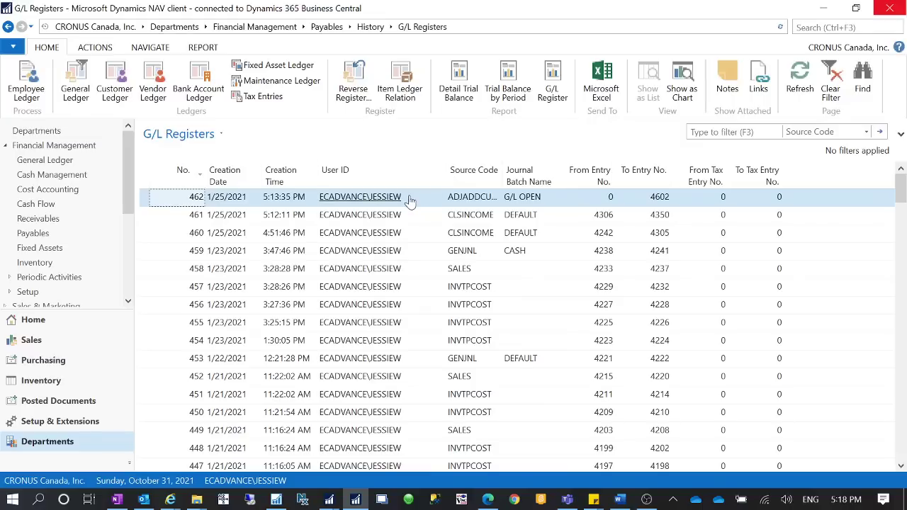
pyautogui.click(391, 216)
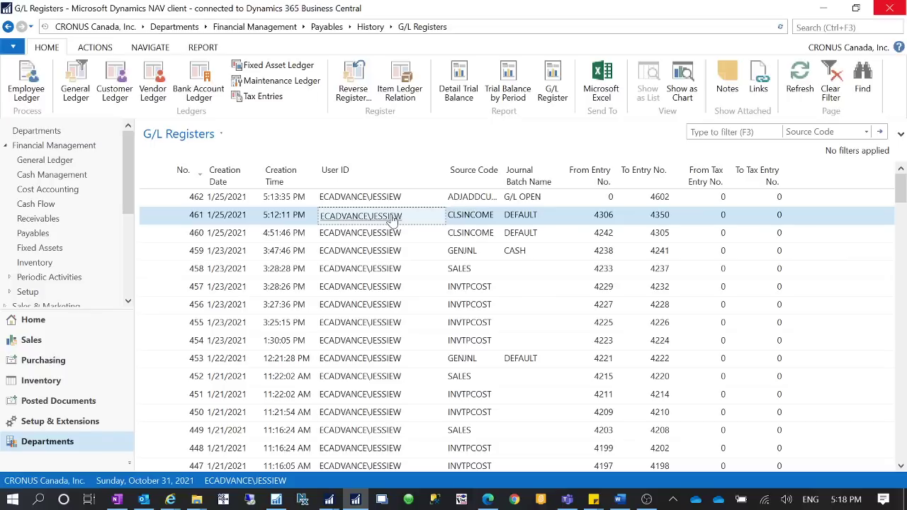
pyautogui.click(407, 199)
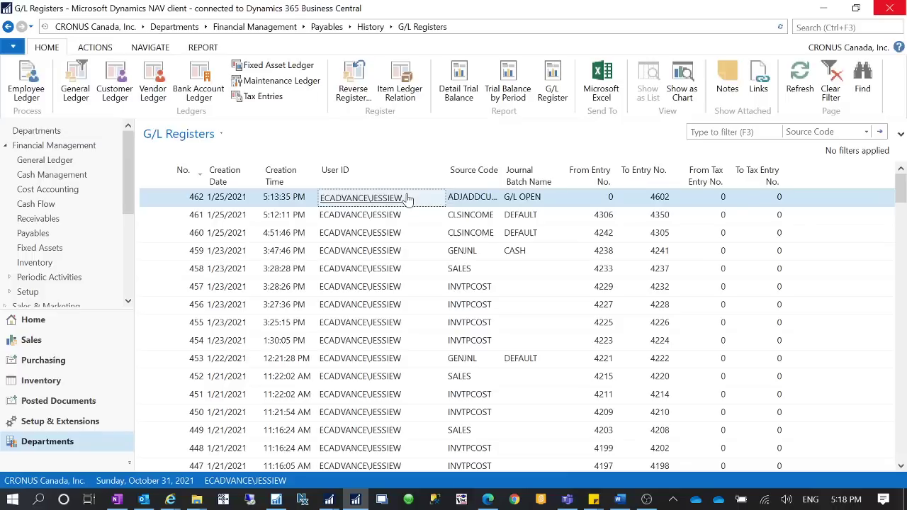
# Open the general journal, check the DEFAULT batch for closing lines, and close the journal.
pyautogui.click(795, 27)
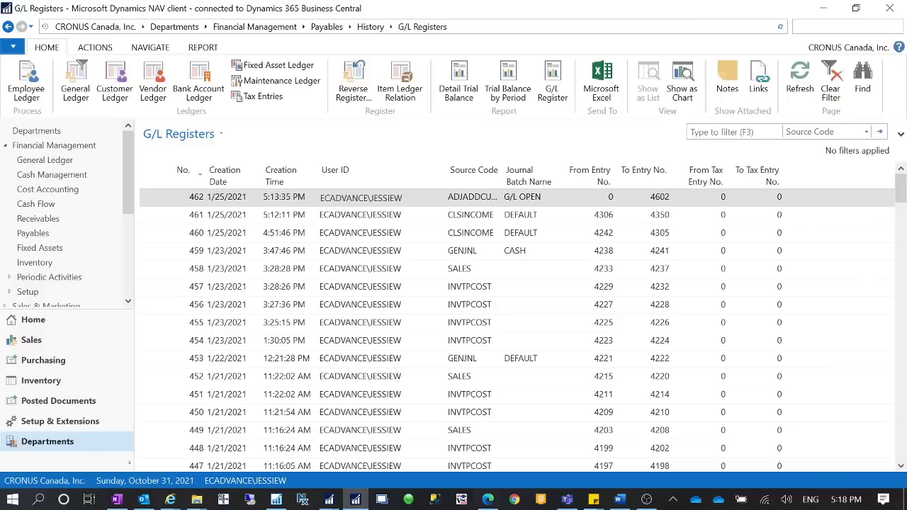
pyautogui.write('general journal')
pyautogui.click(686, 38)
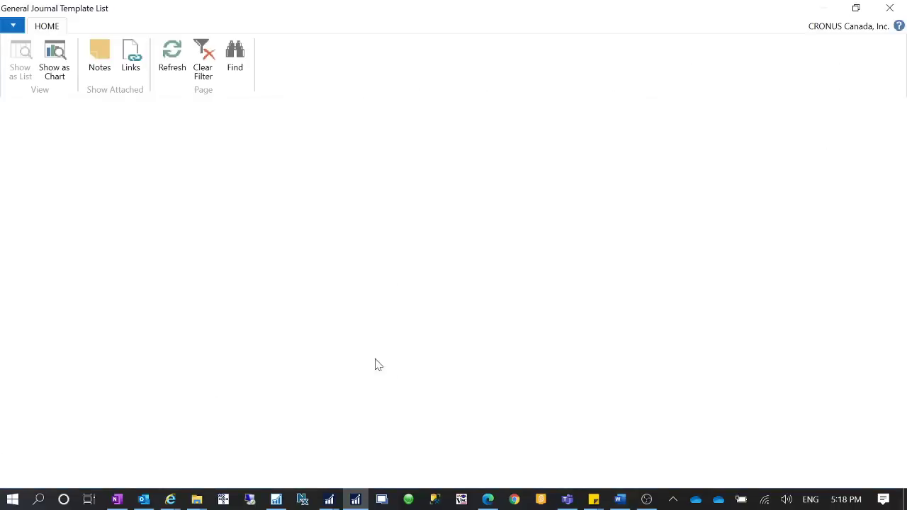
pyautogui.click(820, 477)
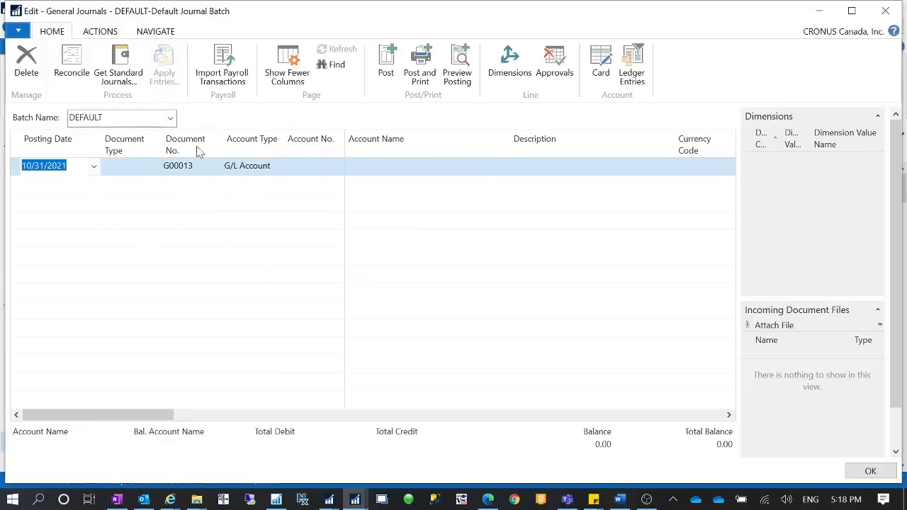
pyautogui.click(170, 118)
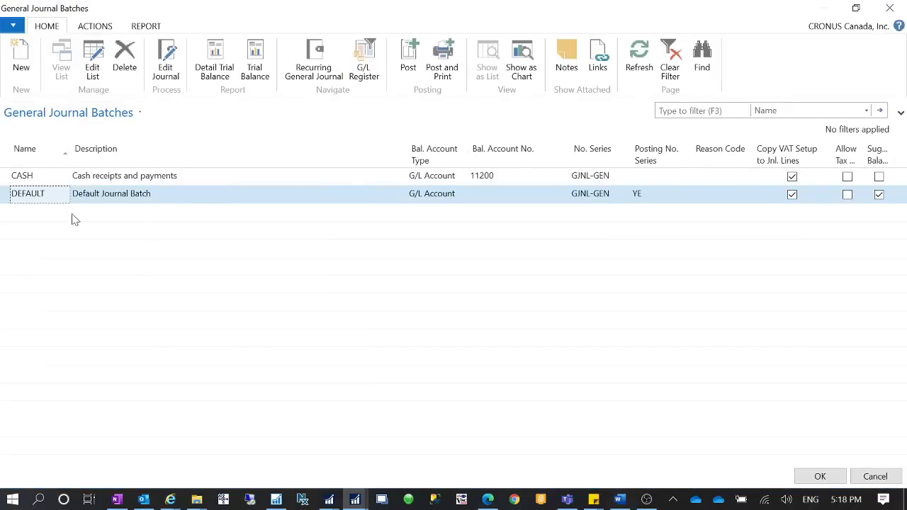
pyautogui.click(822, 476)
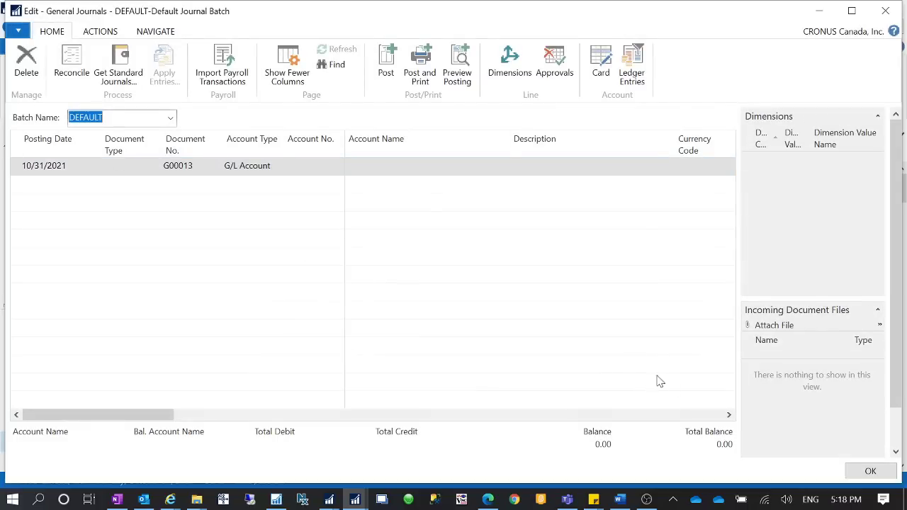
pyautogui.click(847, 471)
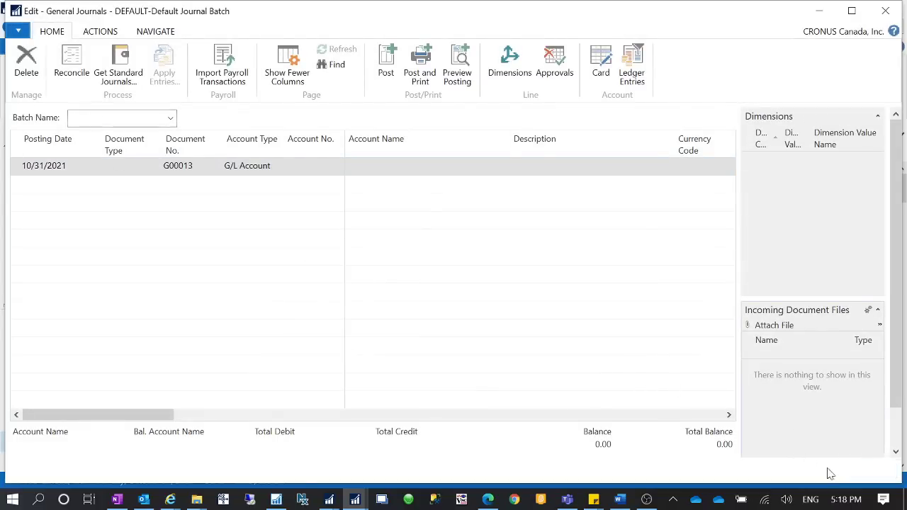